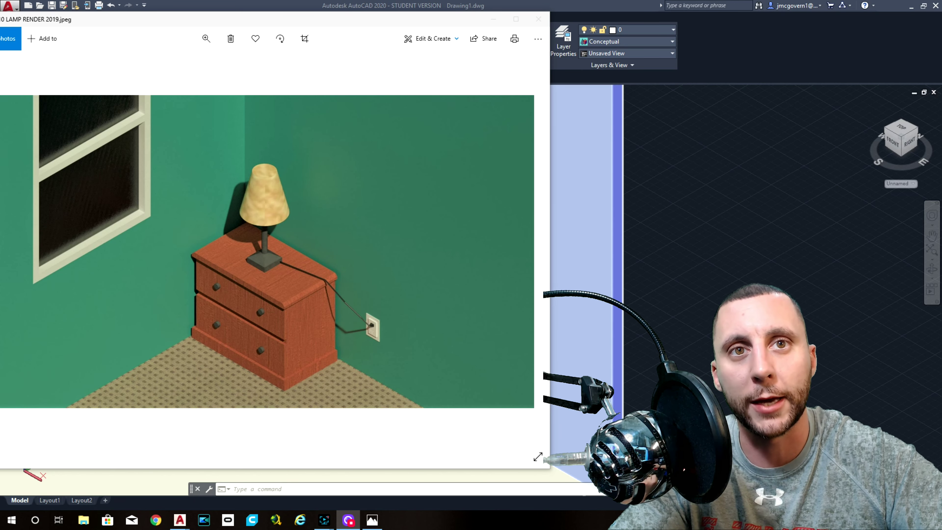
Step: Close the rendered image viewer, switch the viewport to Realistic, and show the Visualize tools
click(538, 19)
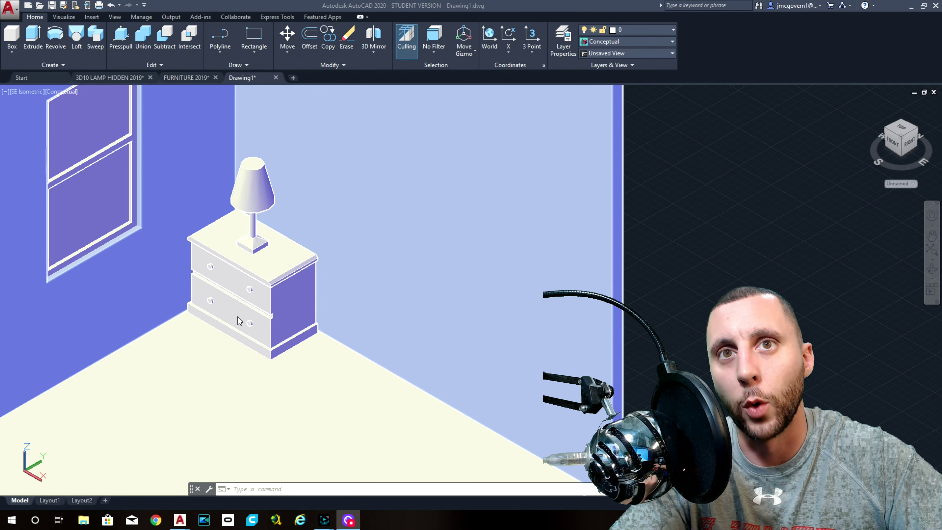
click(60, 91)
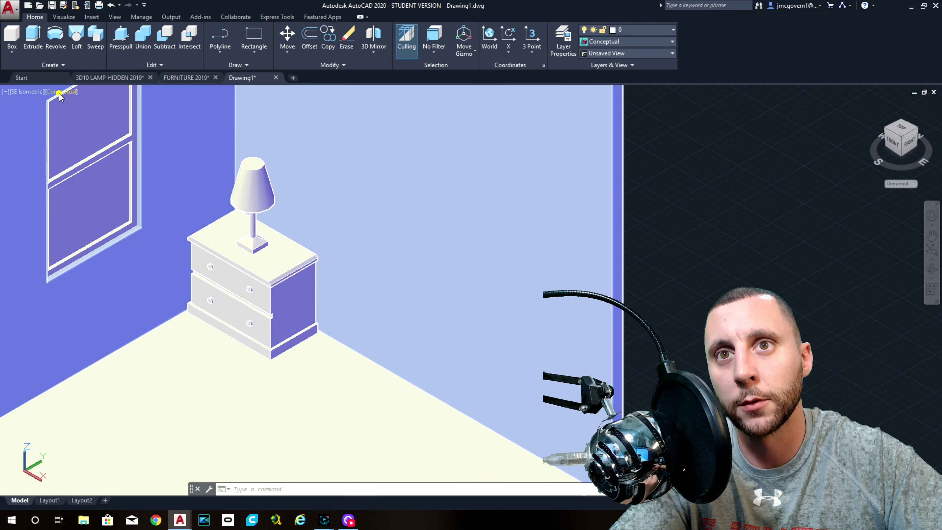
click(85, 148)
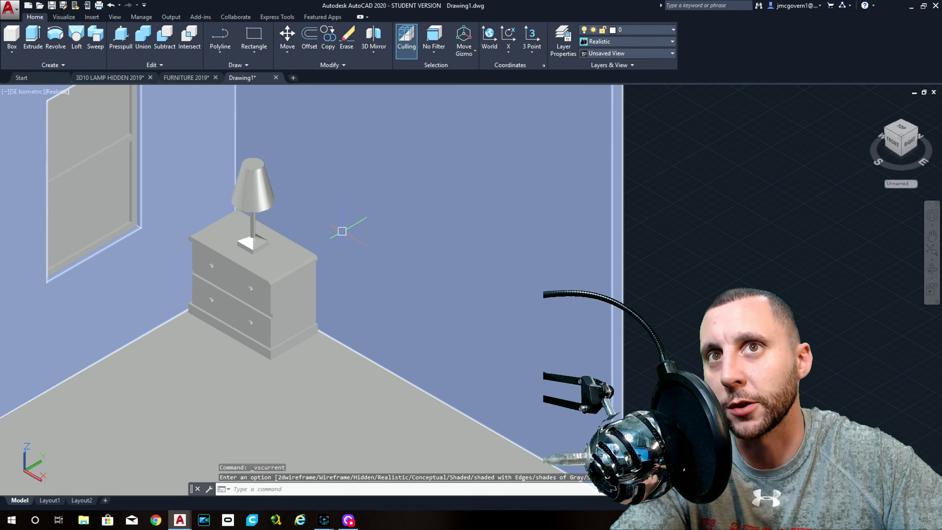
click(64, 17)
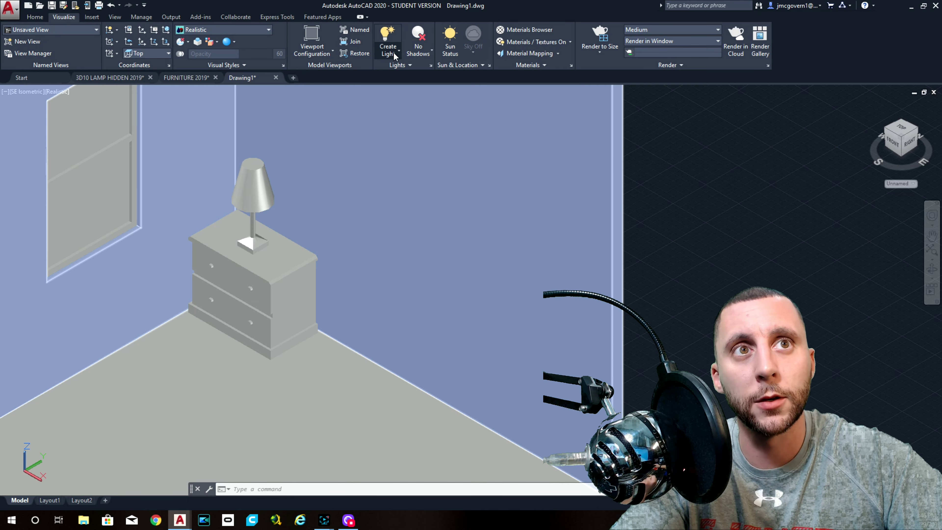
Step: Turn Default Lighting off, turn Sun Status on, and display Full Shadows
click(407, 66)
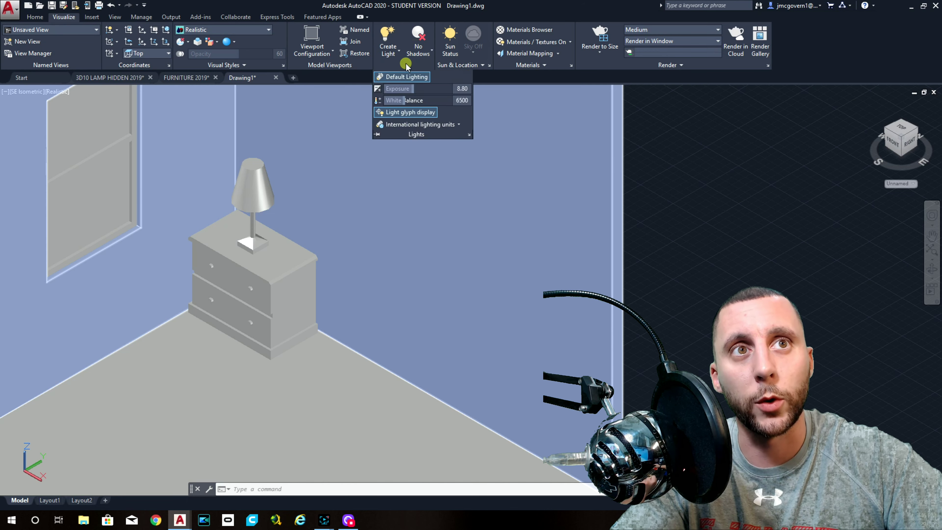
click(403, 77)
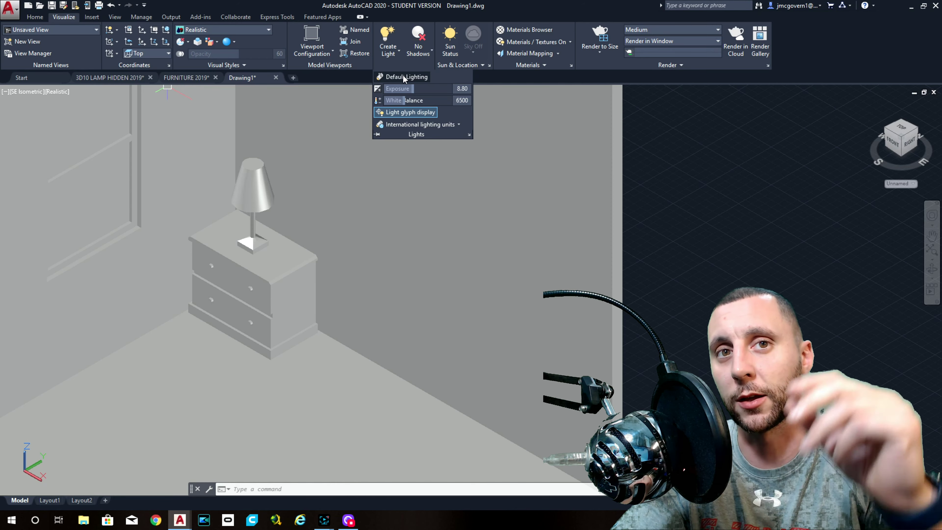
click(451, 42)
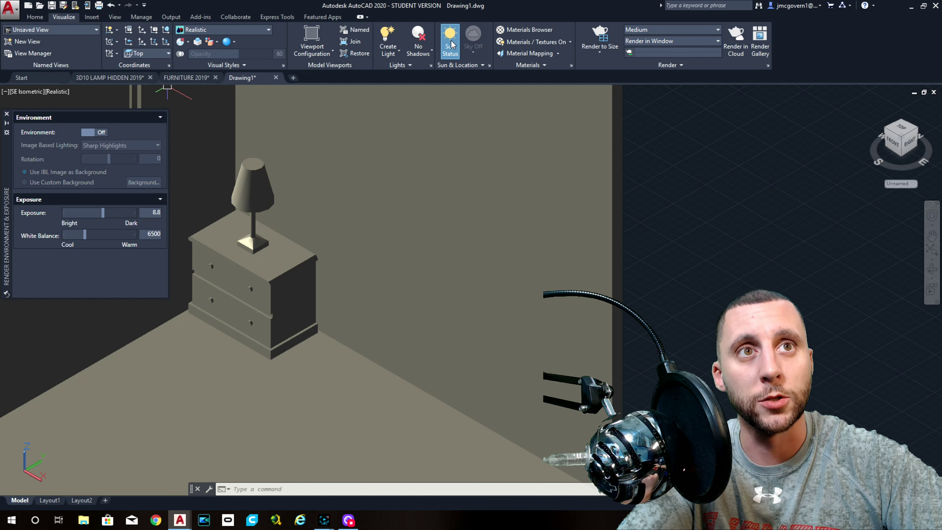
click(397, 65)
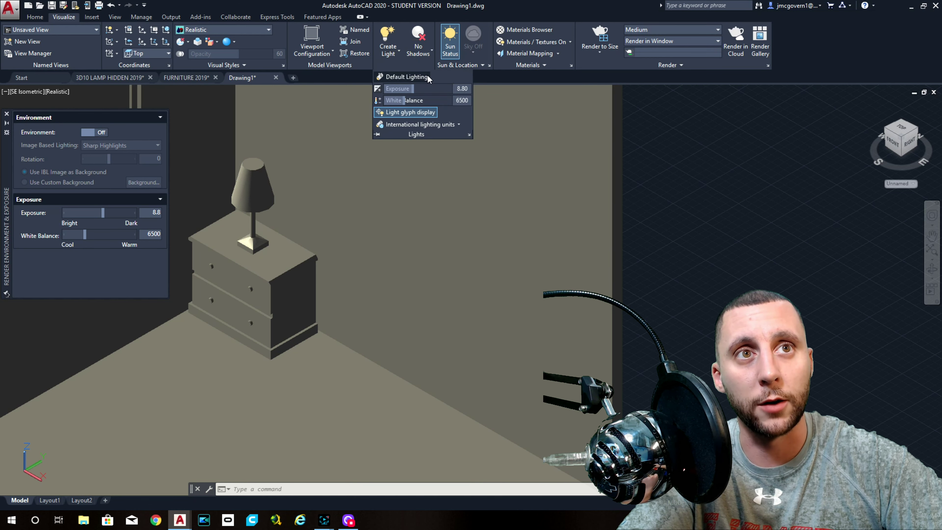
click(420, 41)
click(413, 110)
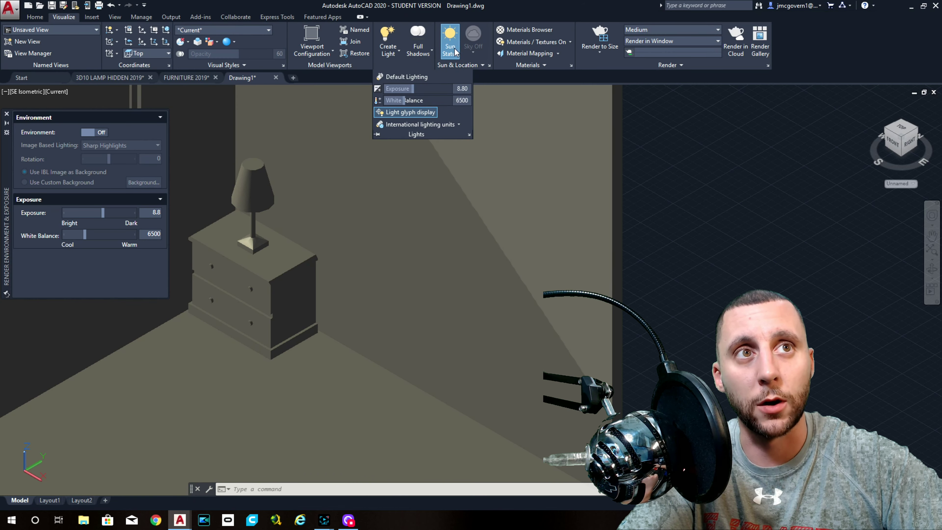
scroll(396, 168, down, 4)
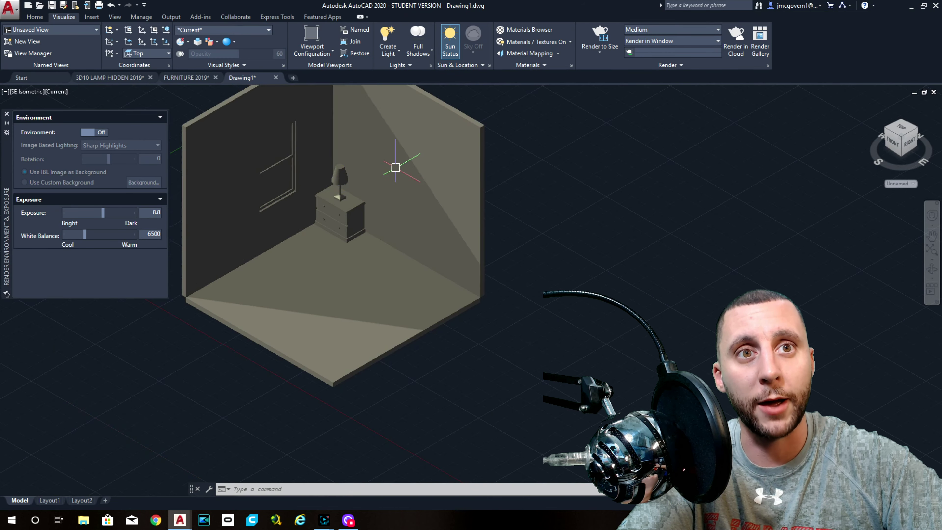
Step: Move the sun to a July date and a 9:52 AM morning time, checking the shadows
middle_drag(395, 168, 400, 225)
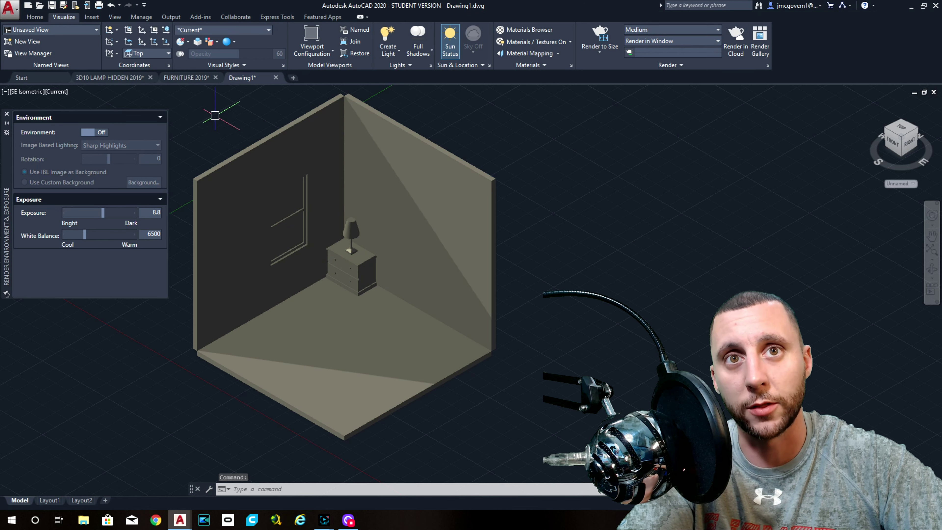
click(463, 64)
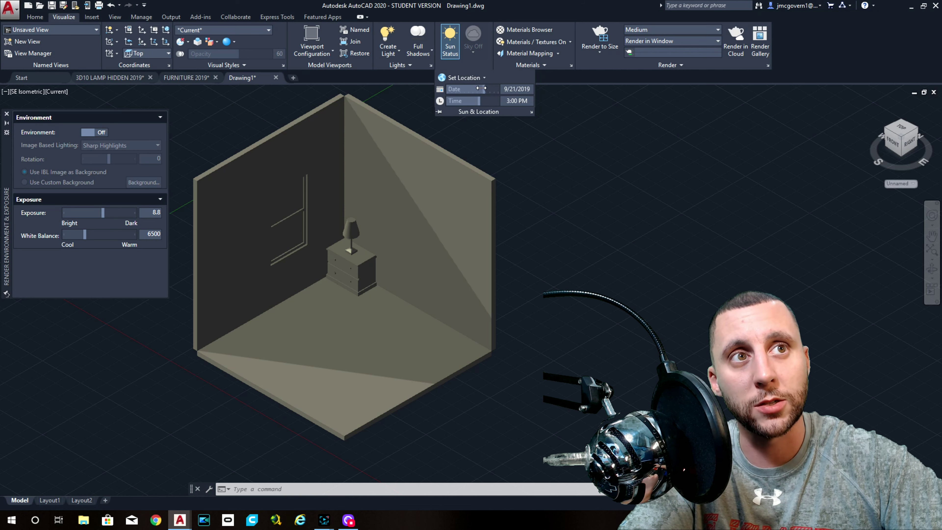
drag(482, 88, 457, 102)
scroll(342, 243, up, 5)
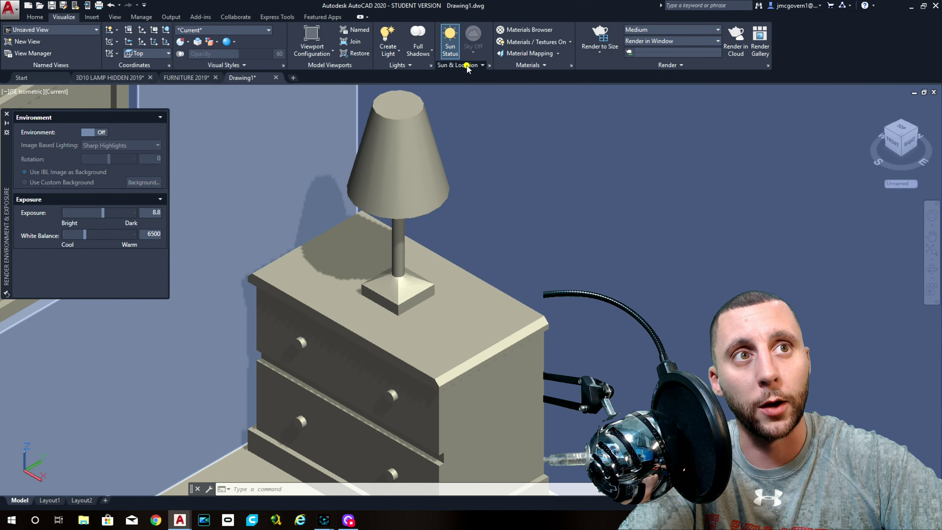
click(467, 66)
drag(466, 102, 474, 103)
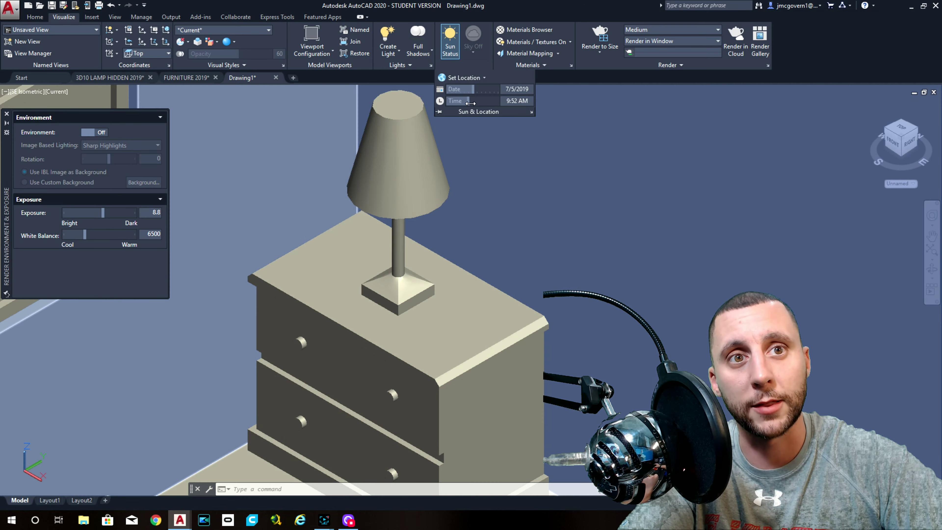
scroll(432, 195, down, 2)
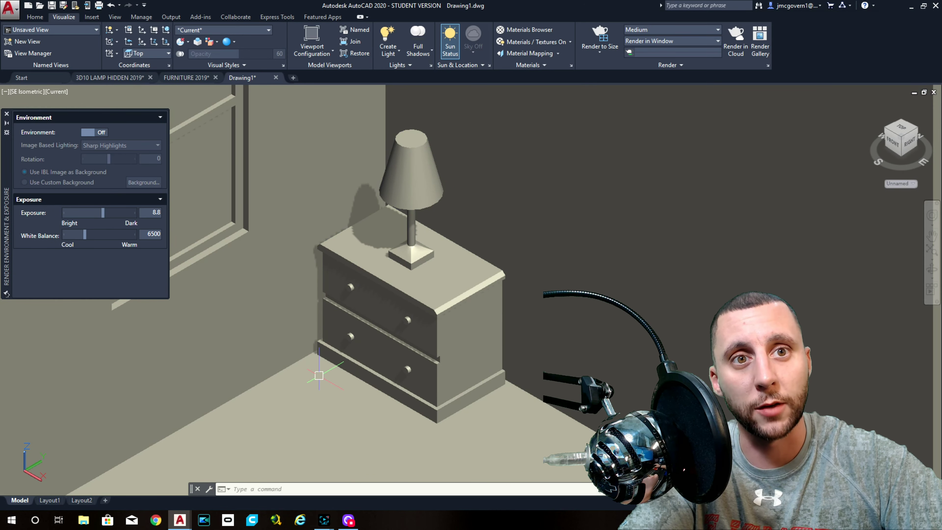
scroll(306, 262, down, 3)
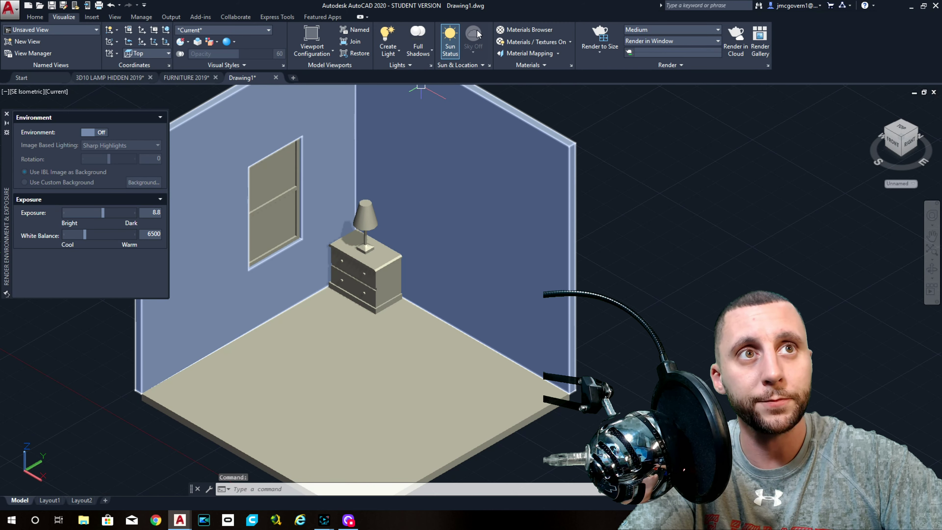
click(524, 30)
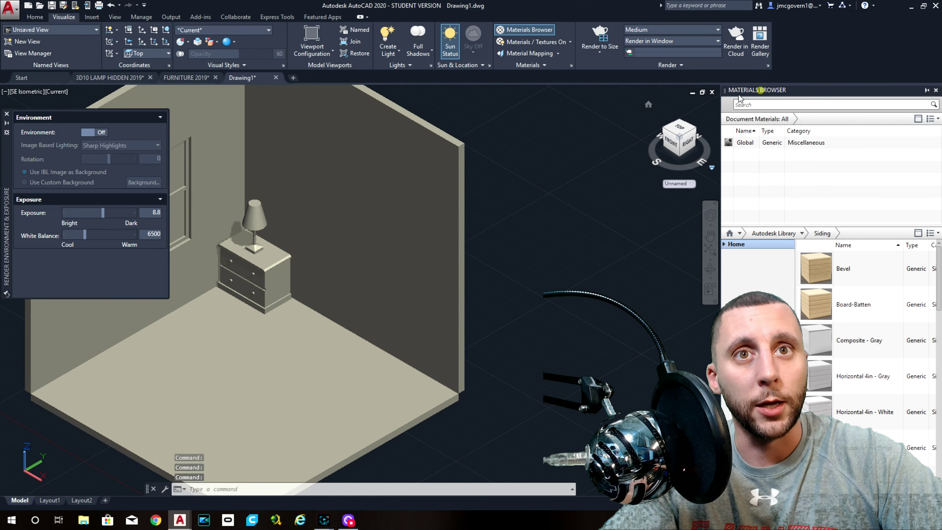
Step: Undock the Materials Browser and float it over the drawing
drag(742, 93, 404, 202)
drag(407, 146, 594, 102)
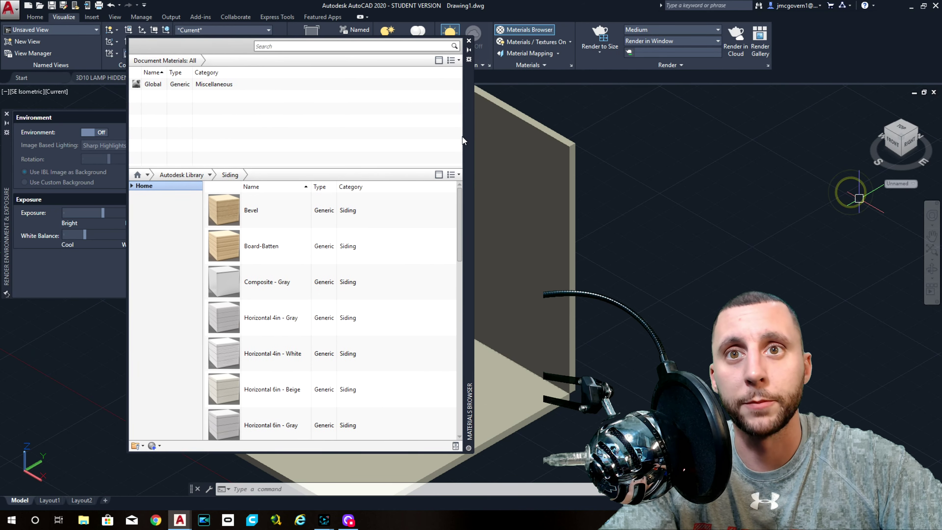
drag(463, 136, 412, 134)
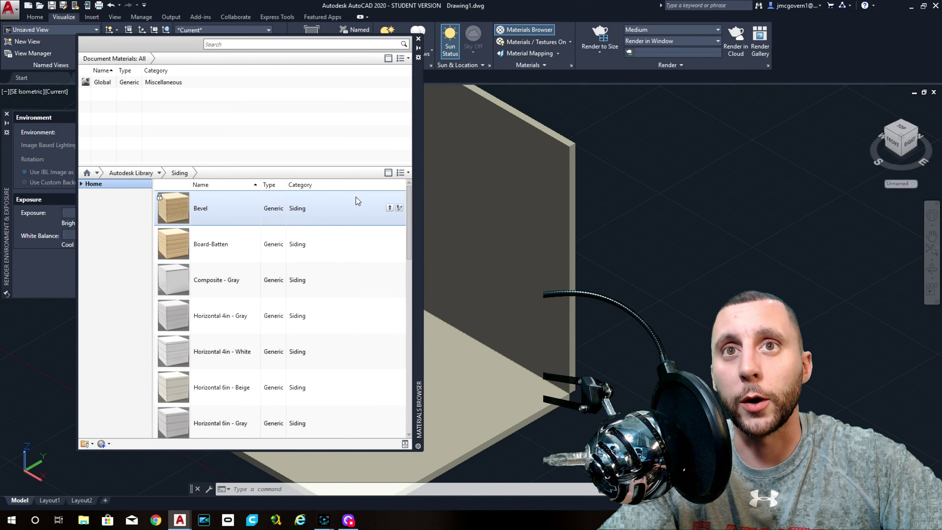
Step: Set Document Materials thumbnails to 64 x 64 and library thumbnails to 256 x 256
click(403, 60)
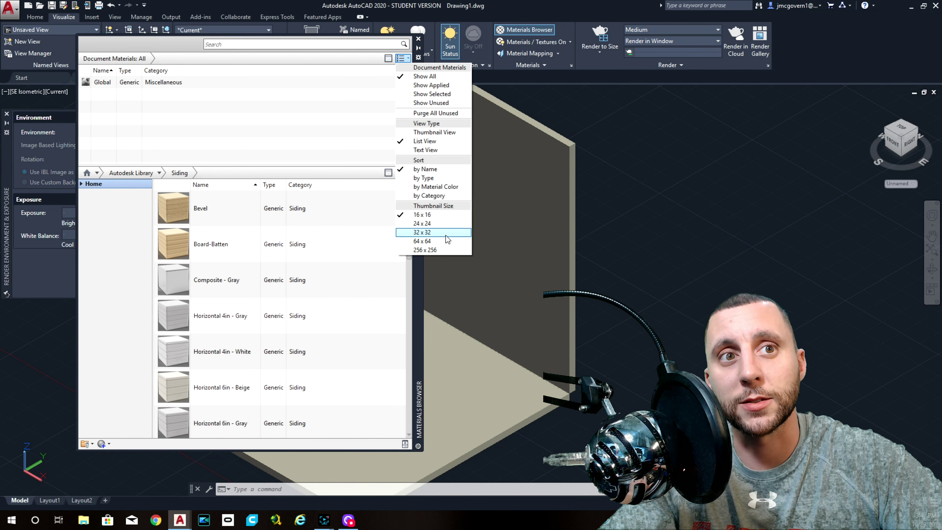
click(430, 251)
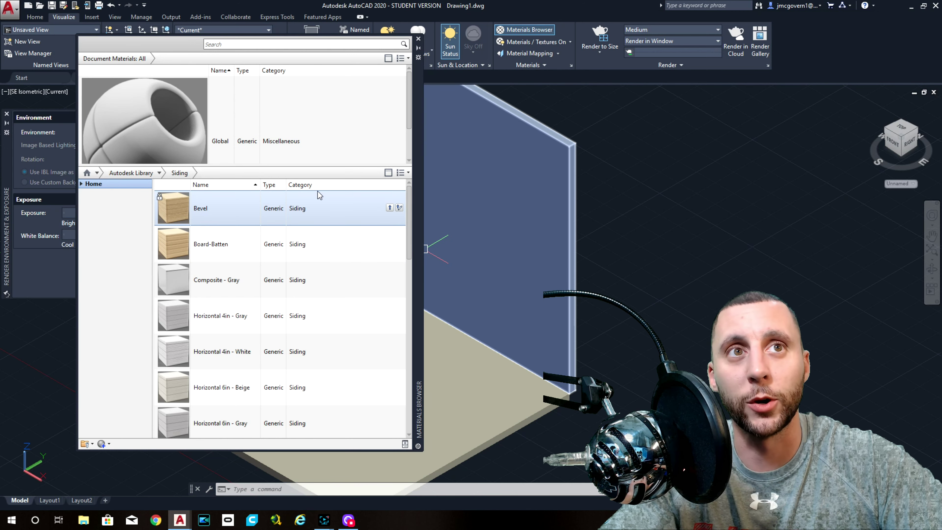
click(402, 58)
click(431, 241)
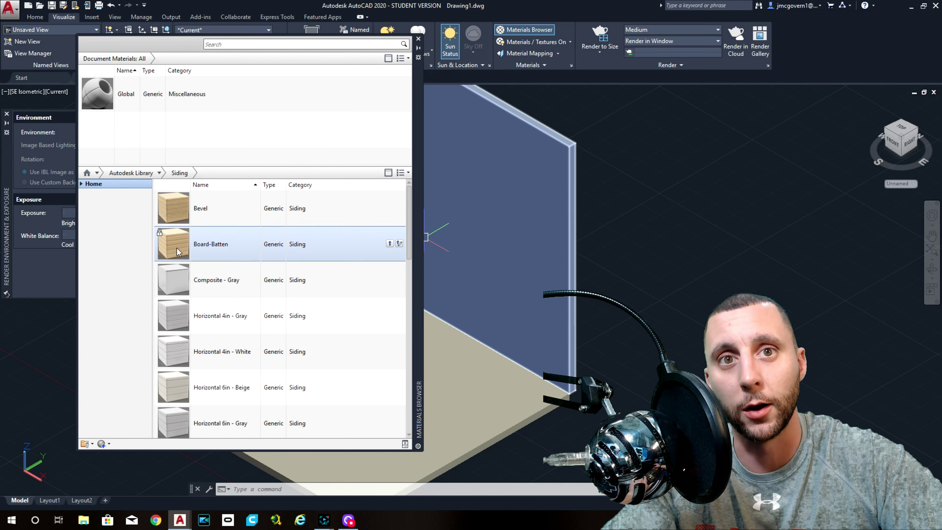
click(403, 172)
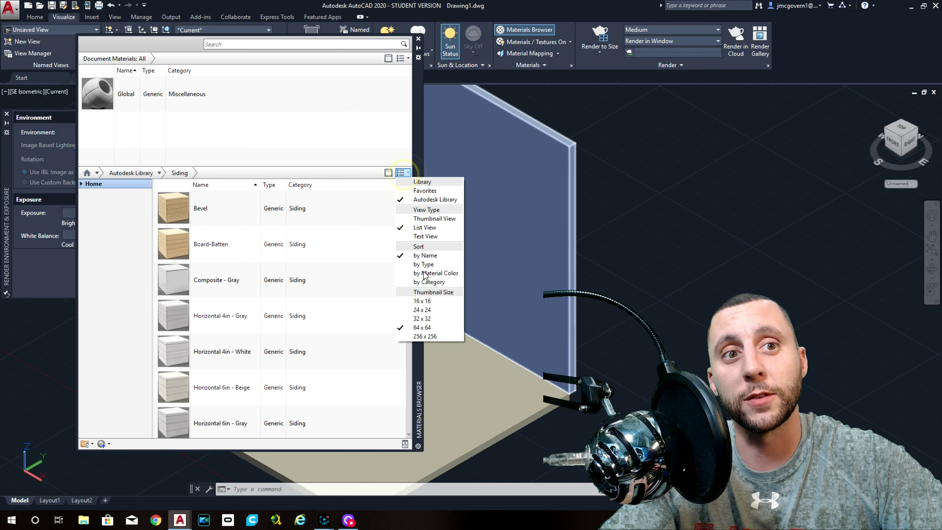
click(424, 336)
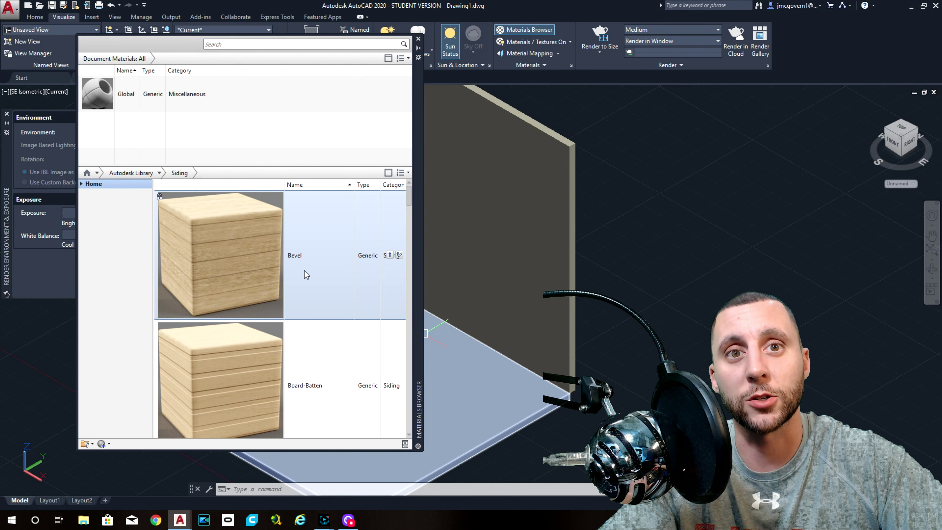
scroll(304, 270, down, 10)
scroll(304, 271, down, 10)
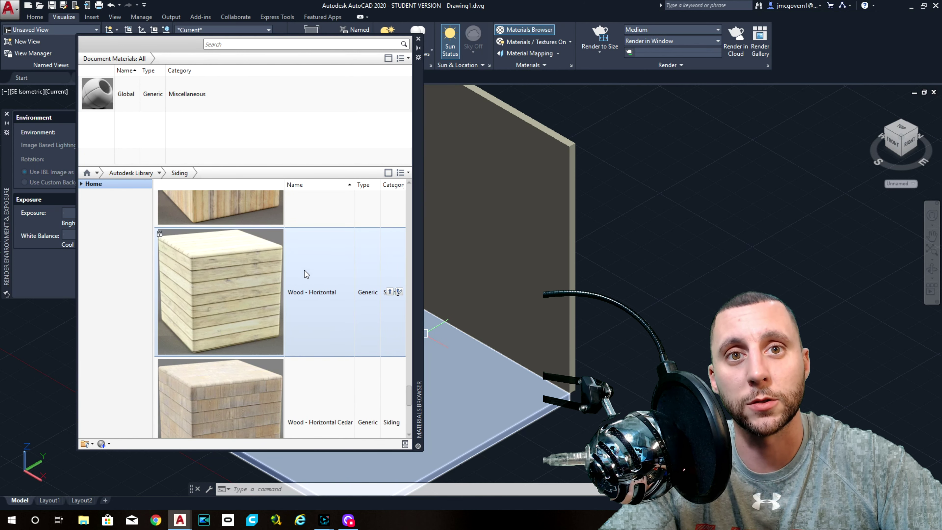
scroll(304, 274, down, 2)
scroll(304, 274, up, 15)
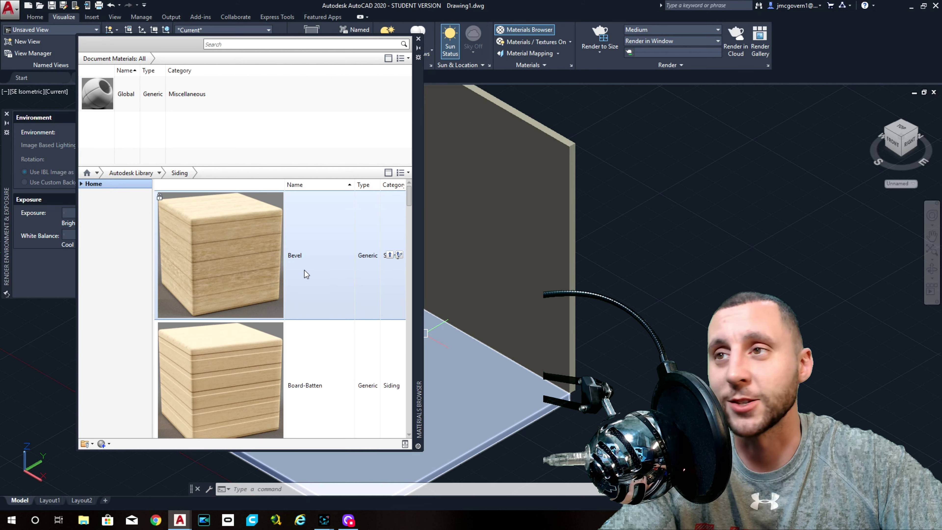
Step: Search the library for 'brick' and apply the burgundy brick material to the room's walls
click(81, 184)
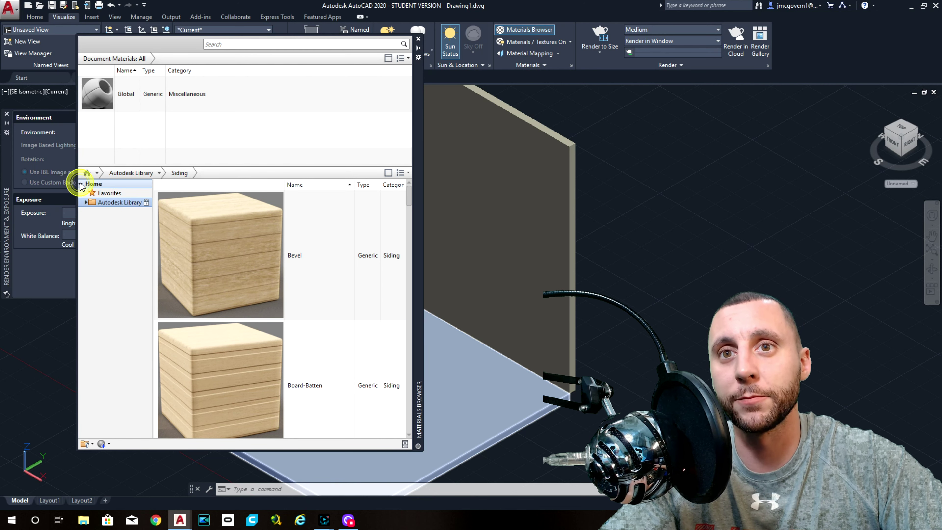
click(86, 203)
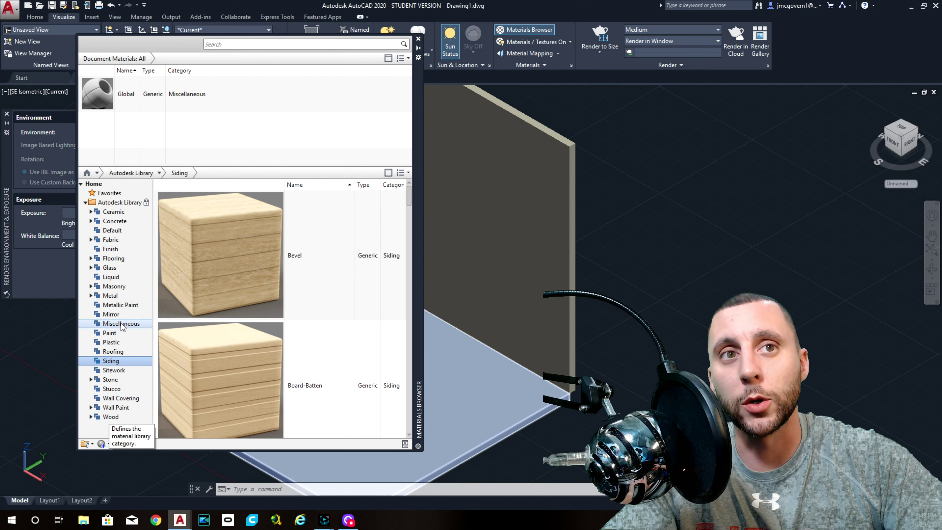
mouse_move(188, 199)
click(229, 45)
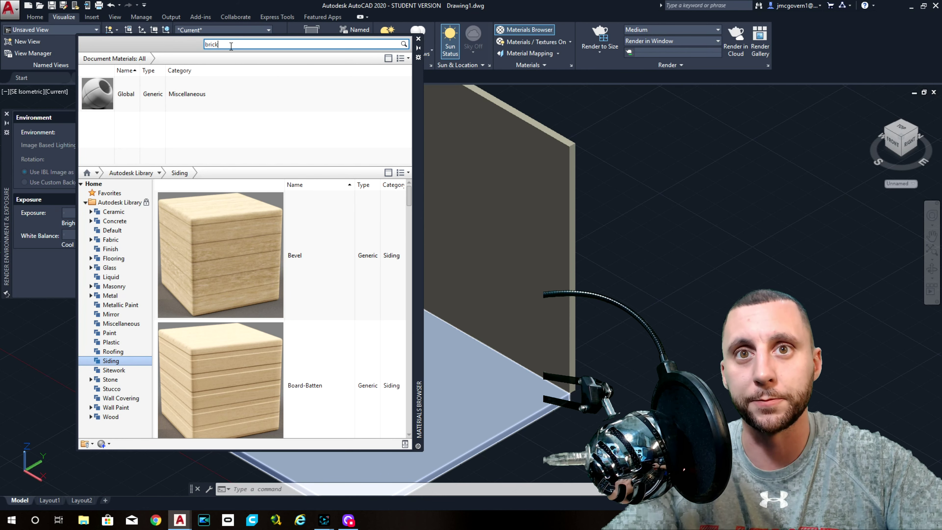
key(Return)
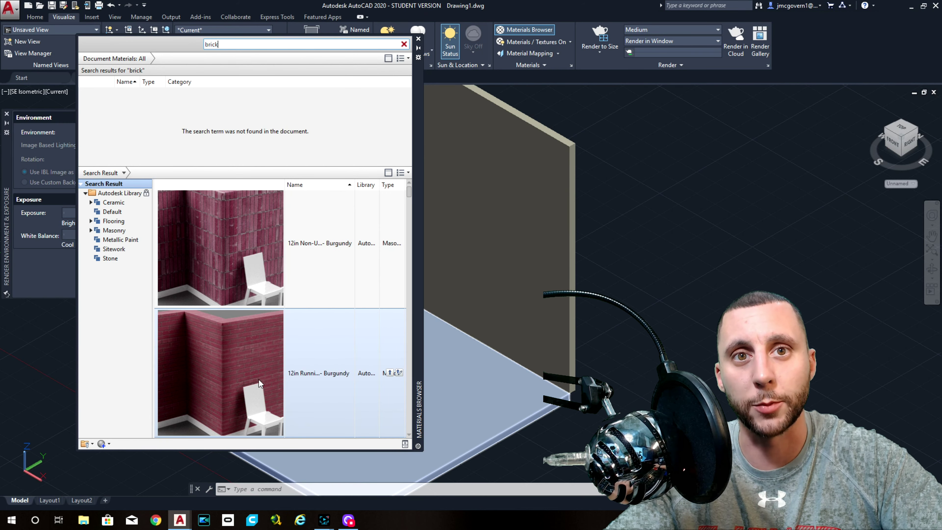
drag(232, 252, 484, 205)
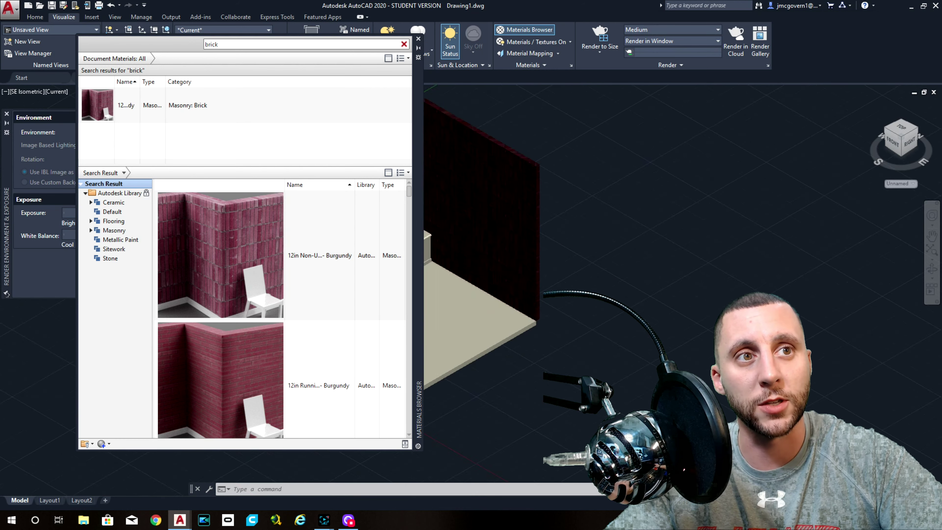
scroll(548, 286, down, 4)
scroll(549, 286, up, 6)
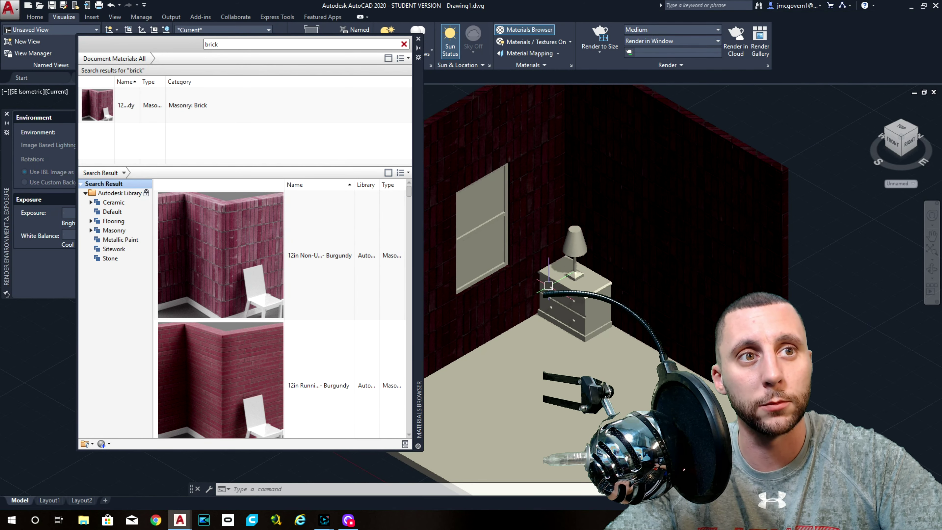
middle_drag(548, 285, 506, 233)
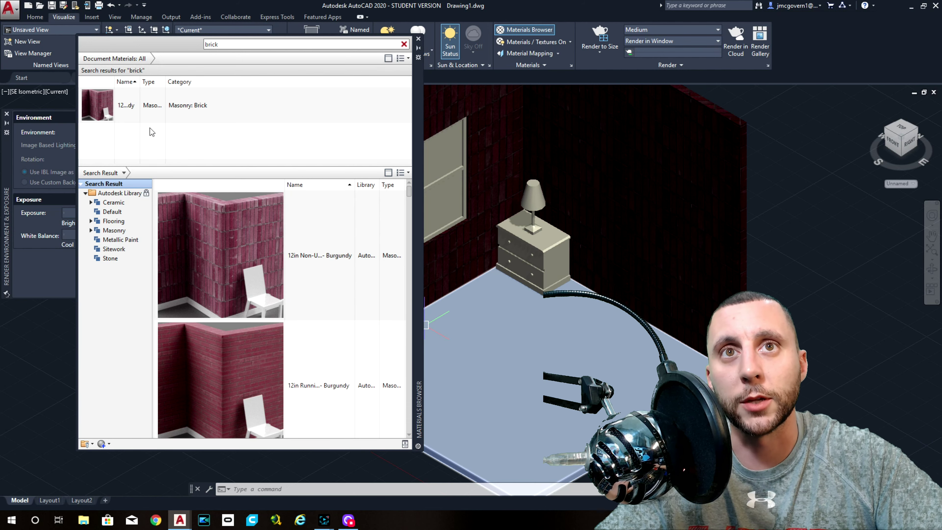
Step: Clear the brick search and browse the Flooring vinyl and tile materials
click(404, 44)
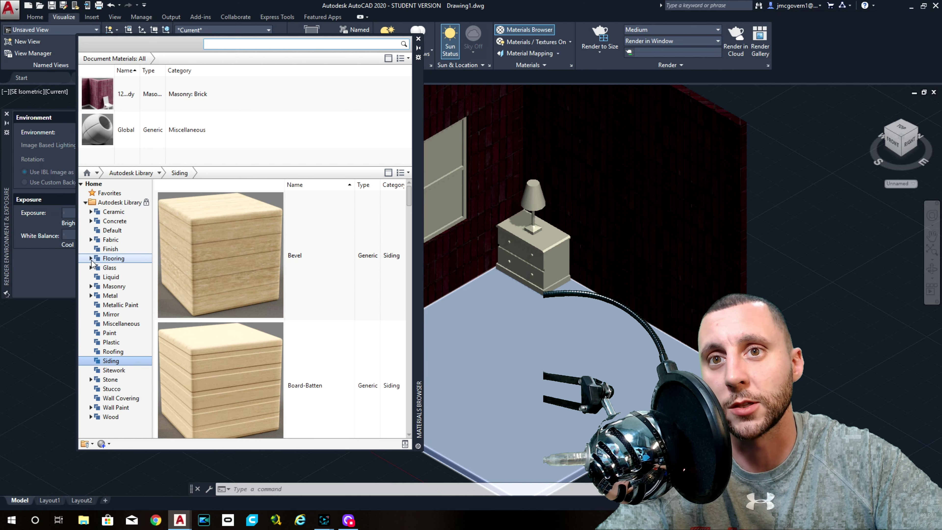
click(91, 258)
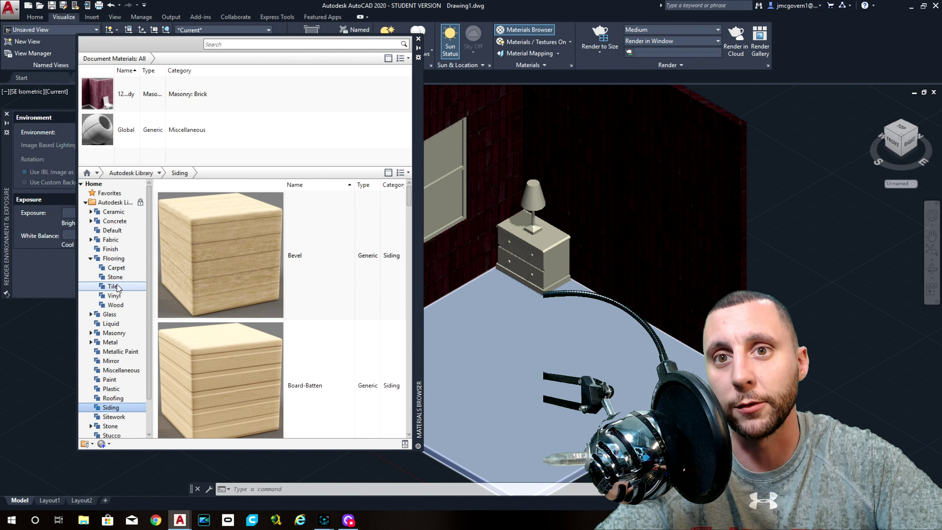
click(114, 296)
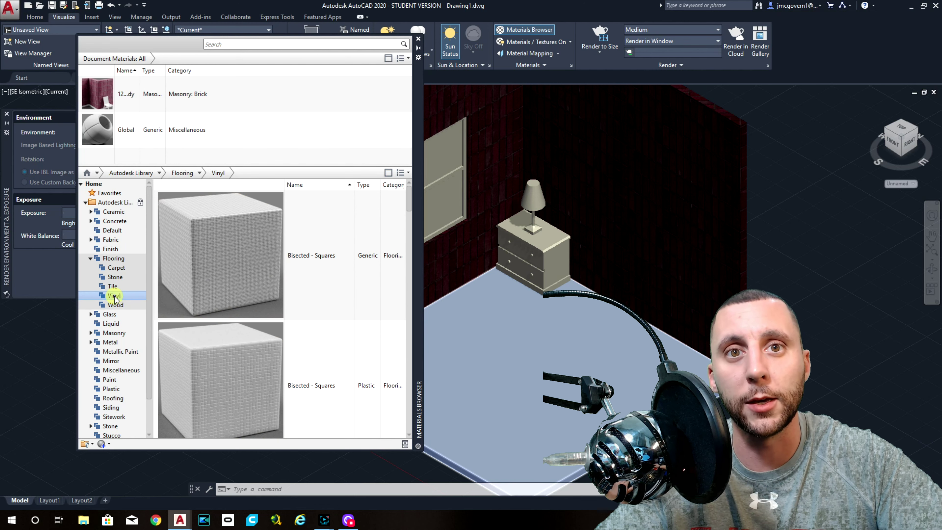
scroll(276, 250, down, 3)
scroll(276, 248, down, 5)
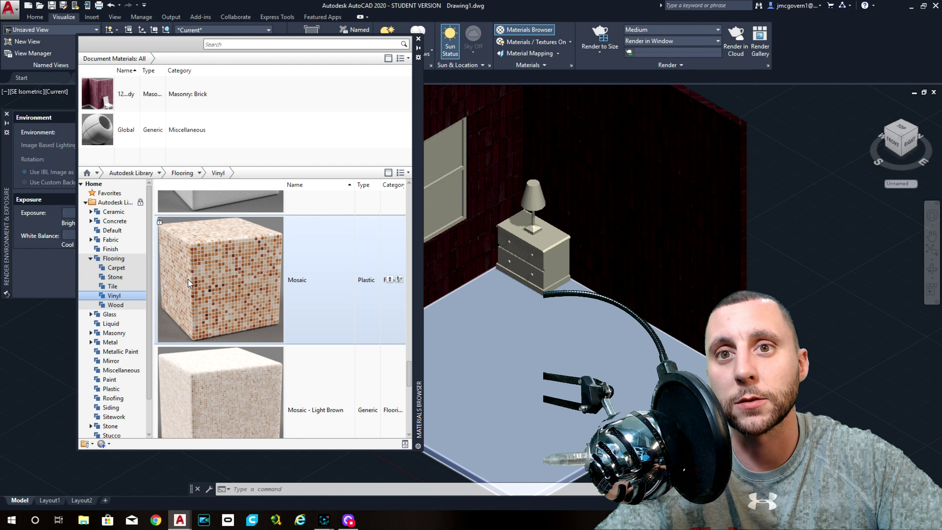
click(112, 287)
scroll(240, 262, down, 5)
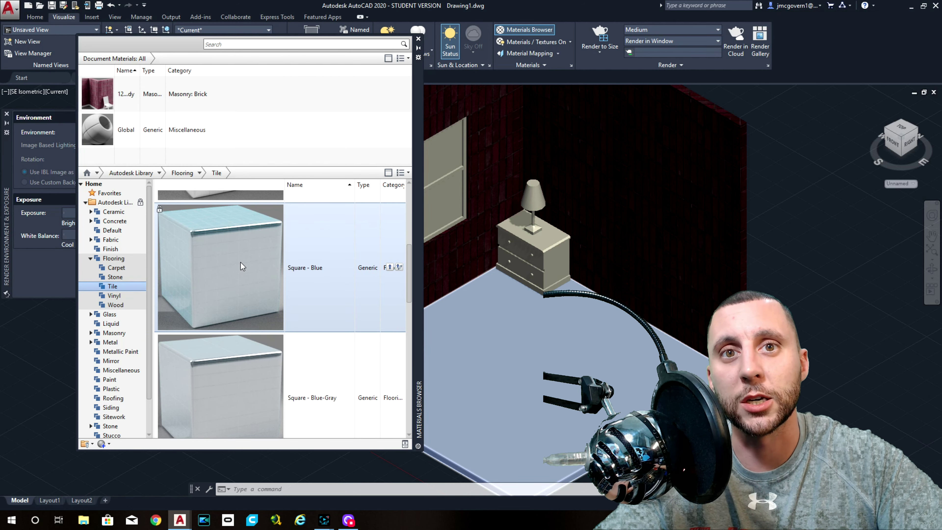
scroll(242, 265, down, 4)
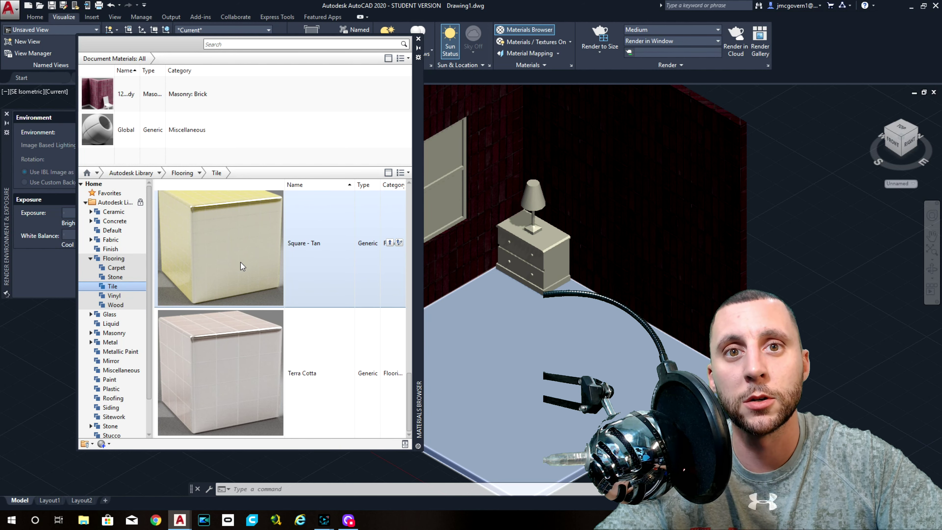
Step: Apply Beechwood Unfinished from the Wood flooring category to the floor
click(115, 305)
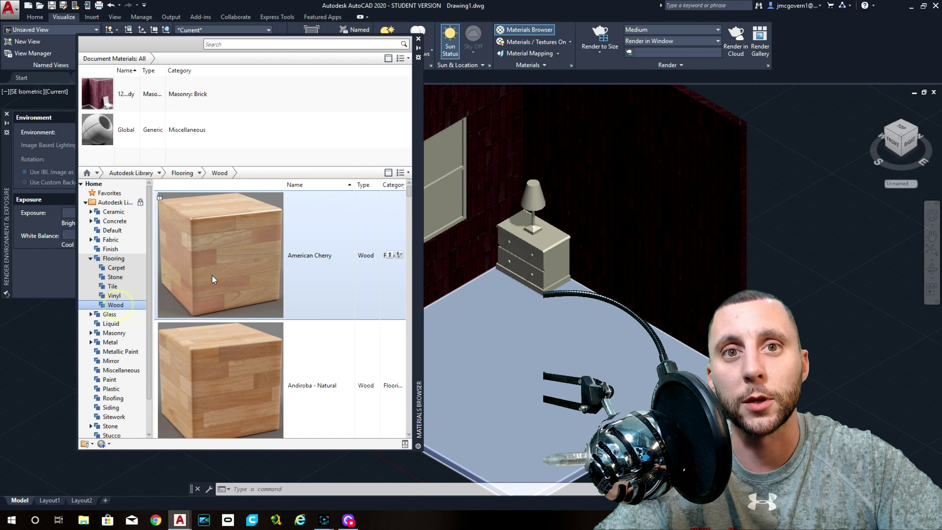
scroll(215, 276, down, 6)
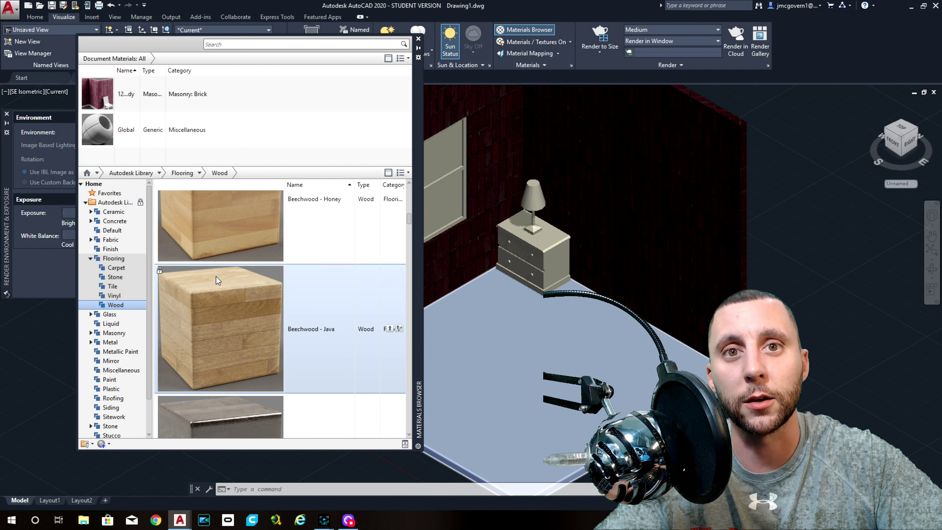
scroll(219, 278, down, 3)
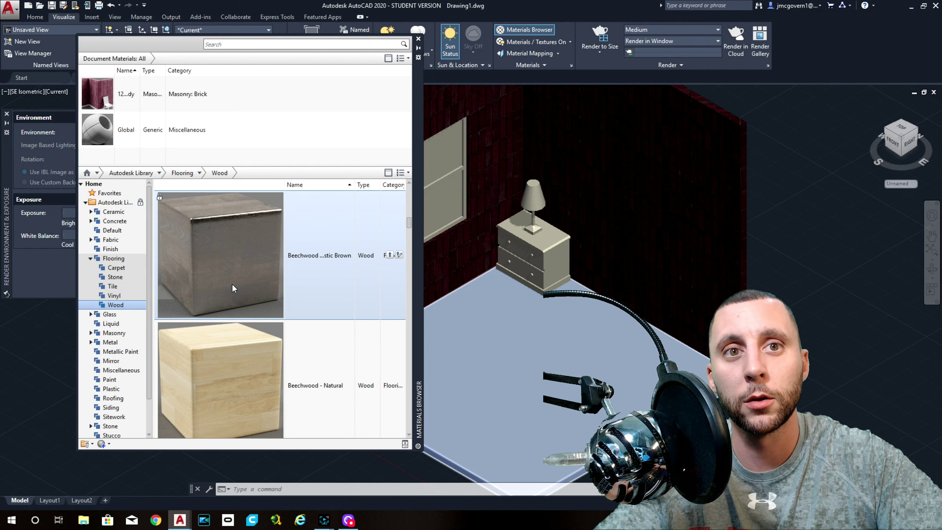
mouse_move(210, 257)
mouse_down()
mouse_move(414, 346)
mouse_move(485, 174)
mouse_up()
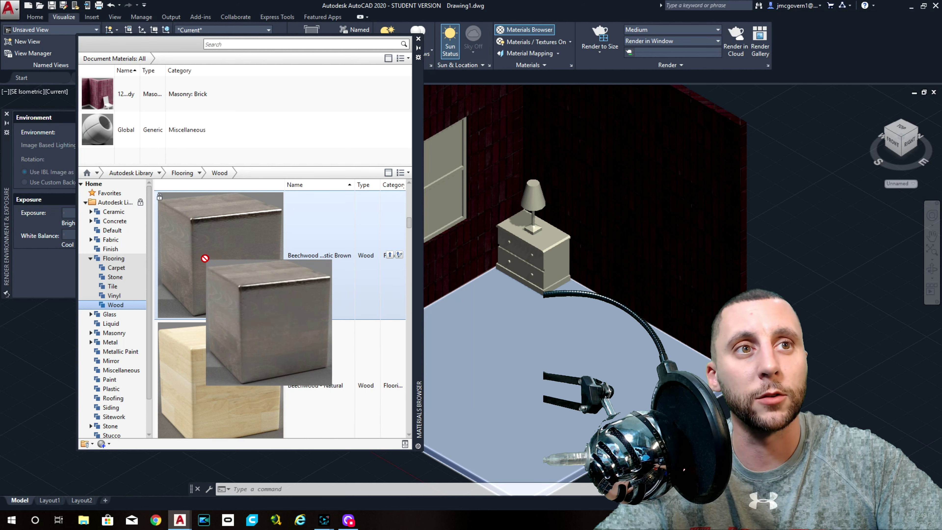
scroll(254, 283, down, 2)
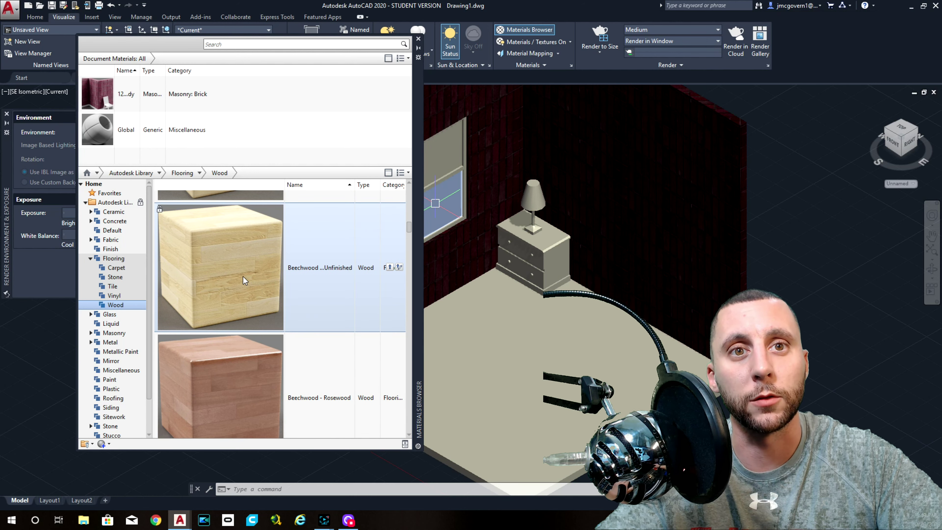
drag(220, 267, 534, 337)
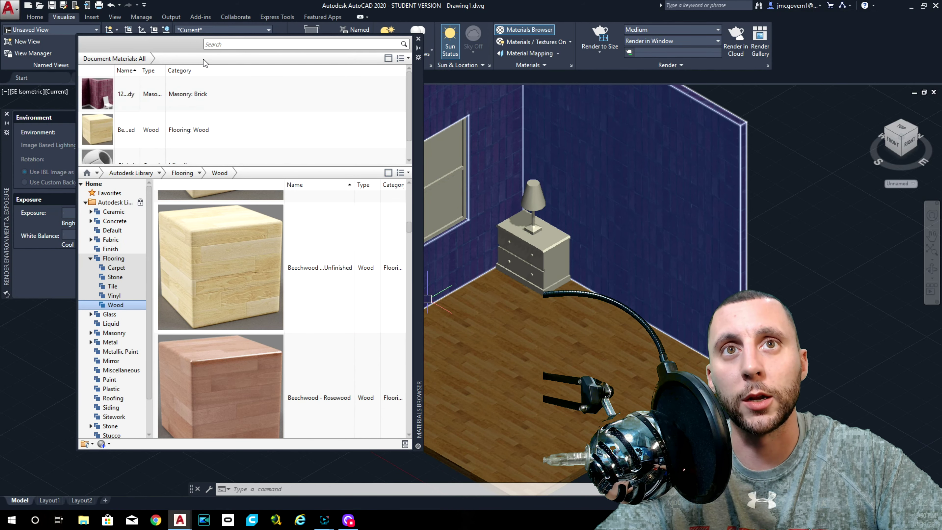
Step: Browse the Glass library categories, including Glazing and Liquid, ending on all glass materials
click(217, 43)
click(220, 195)
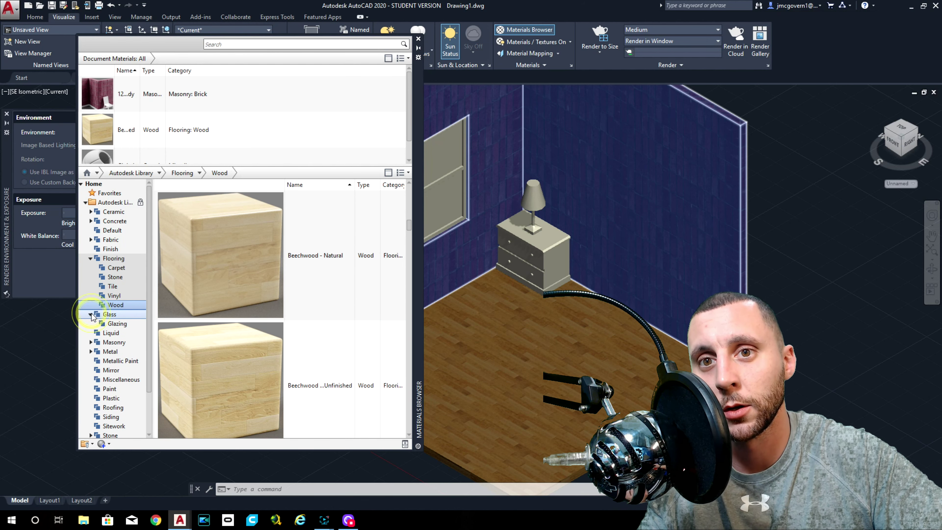
click(91, 314)
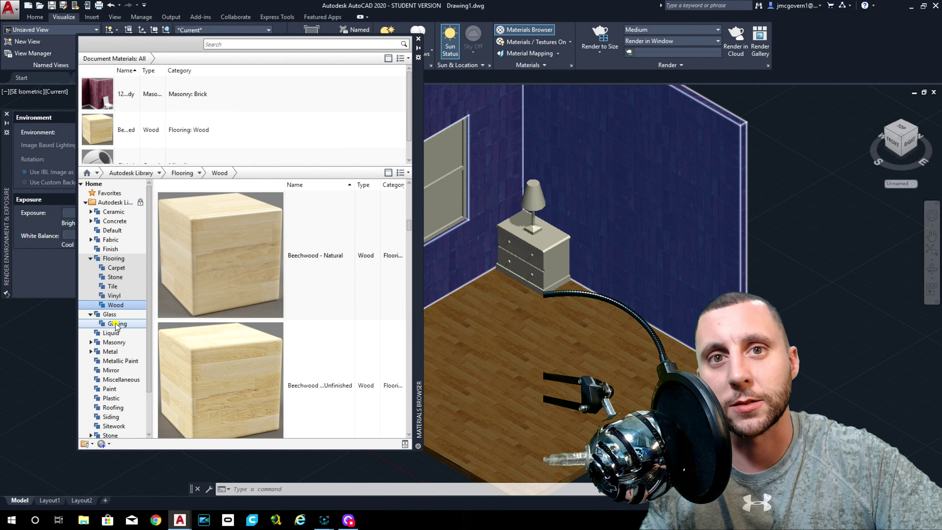
click(116, 324)
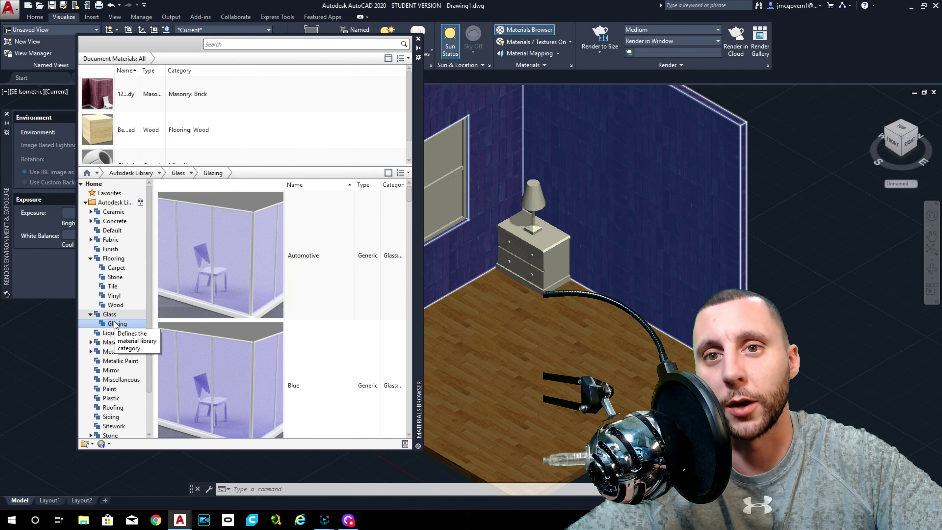
click(113, 314)
click(91, 314)
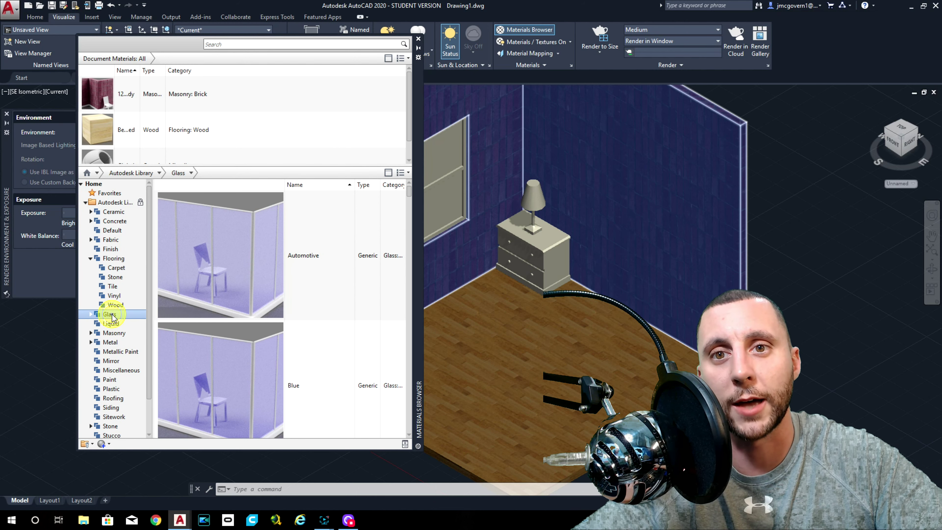
click(126, 324)
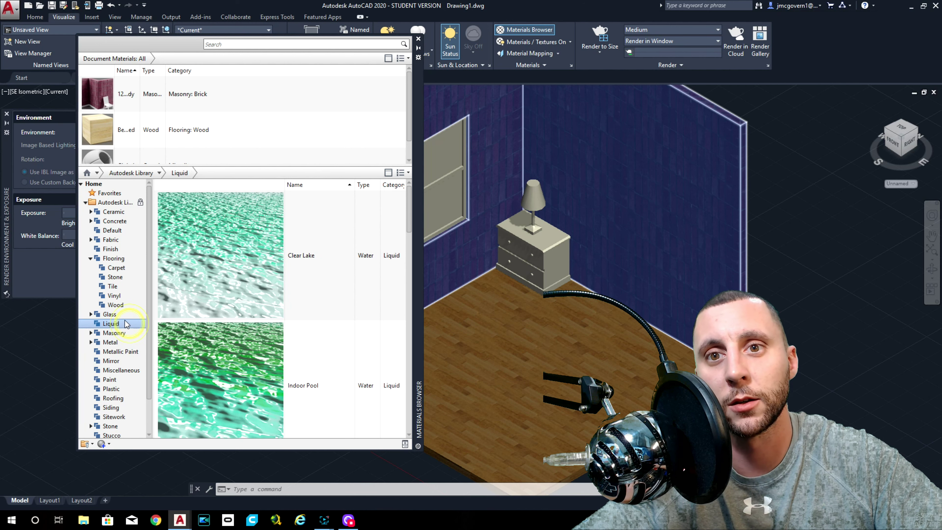
click(116, 315)
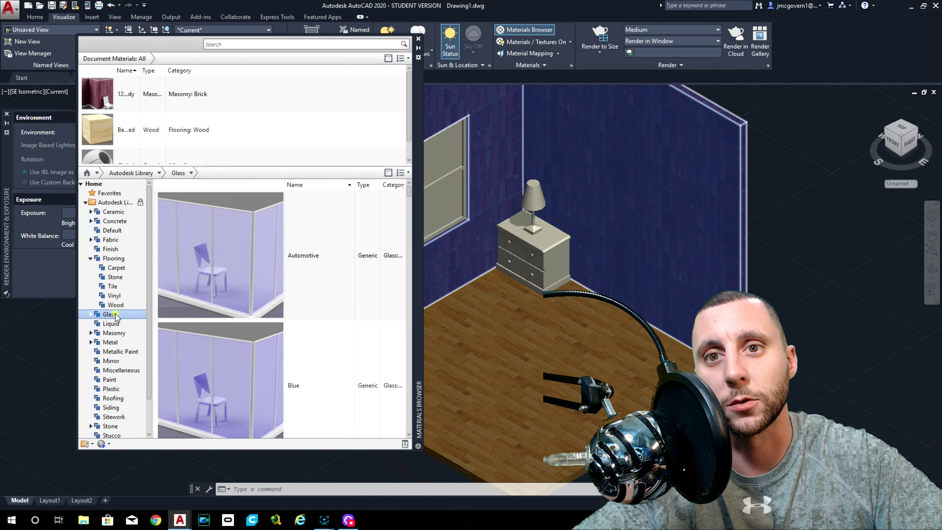
click(90, 314)
click(117, 323)
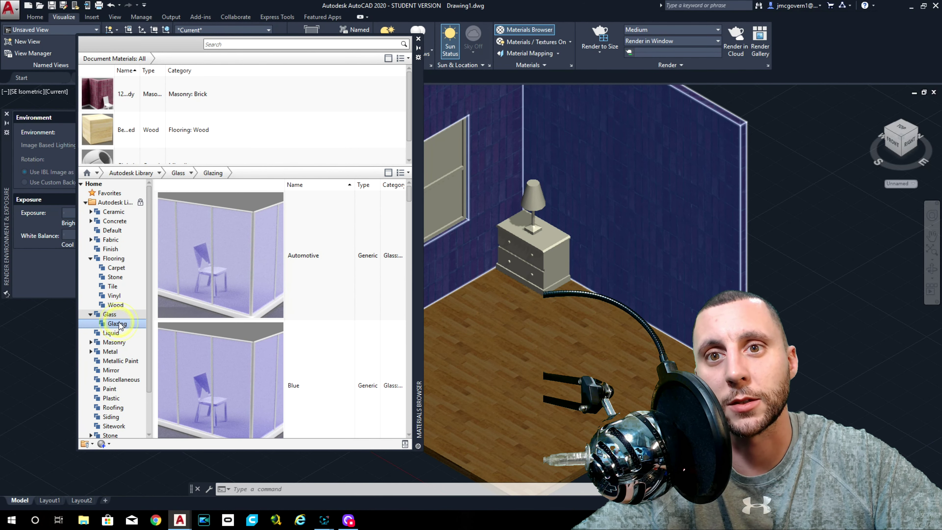
click(111, 314)
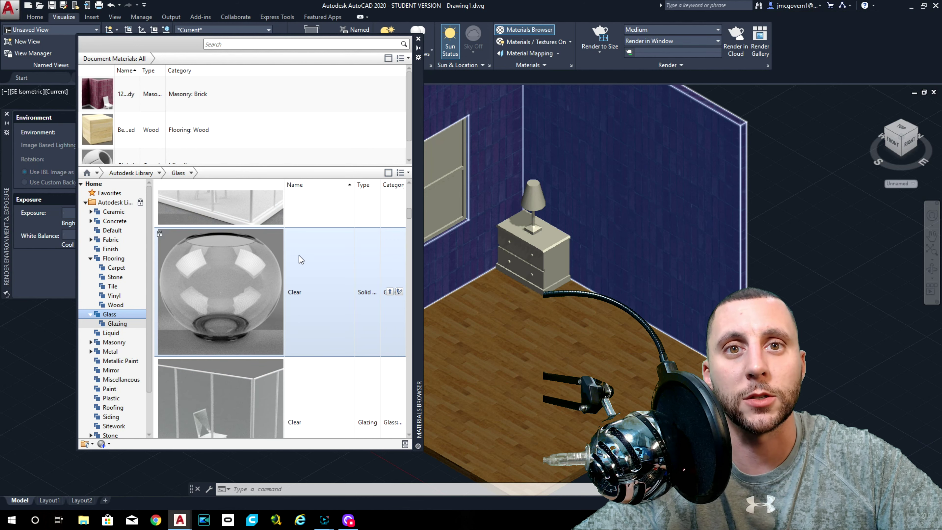
Step: Apply the Smoked - Gray glass to the window pane and zoom in on the window
scroll(299, 256, down, 10)
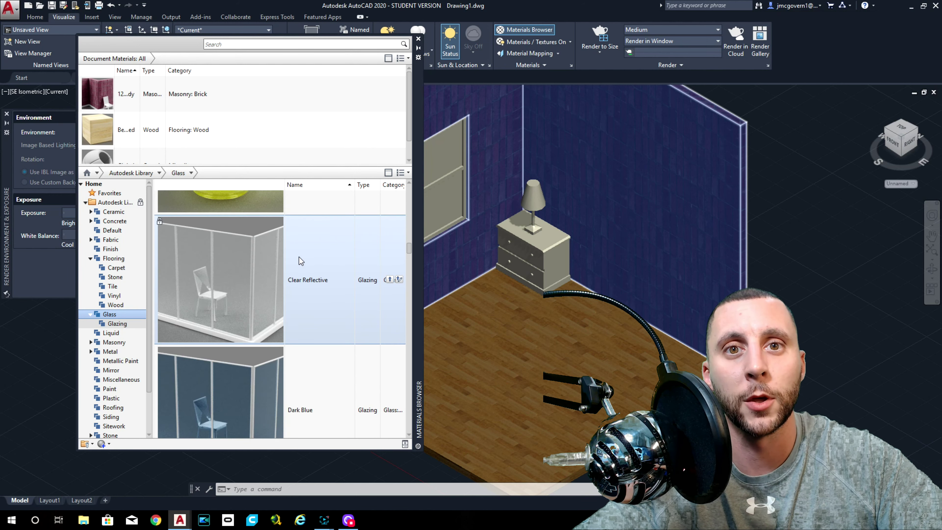
scroll(301, 261, down, 10)
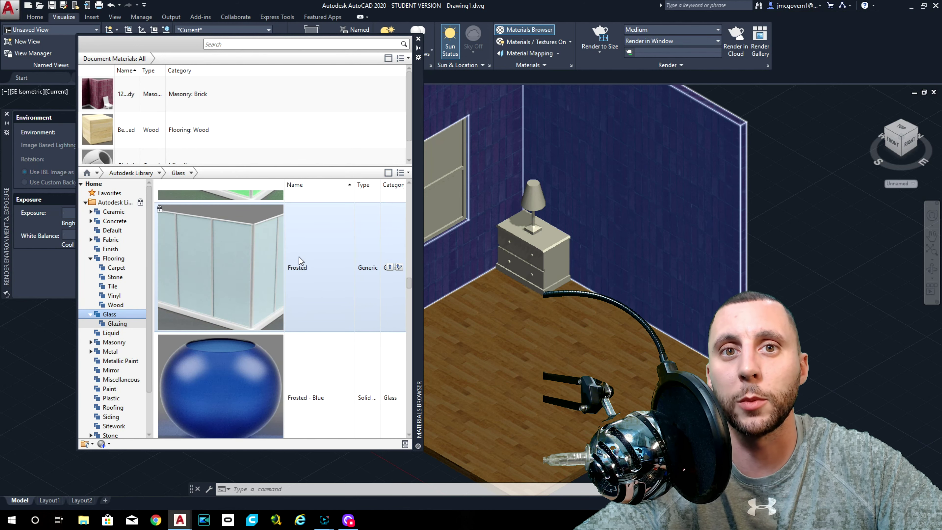
scroll(299, 258, down, 5)
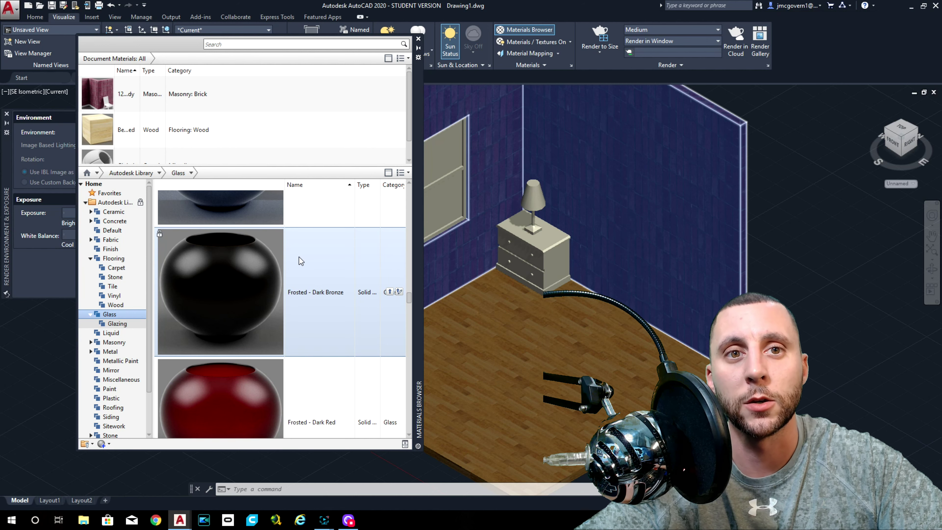
scroll(299, 257, down, 3)
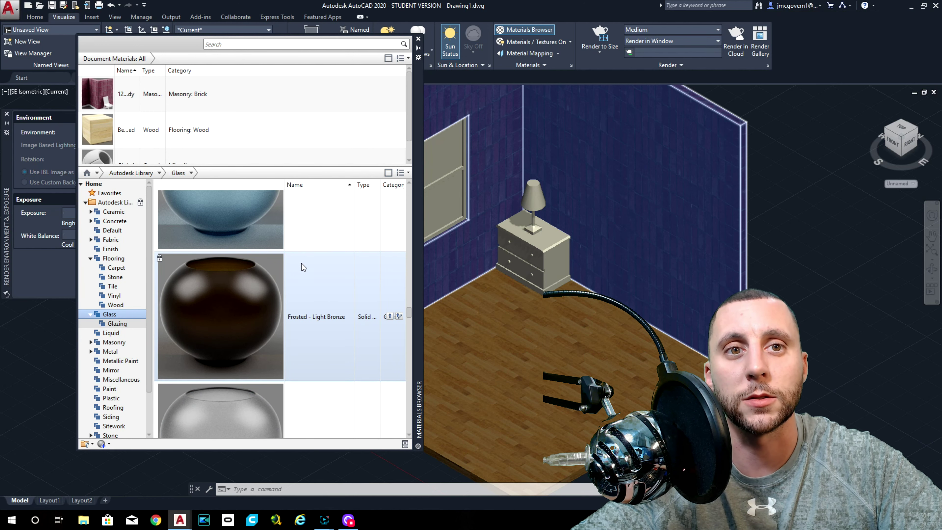
scroll(304, 264, down, 5)
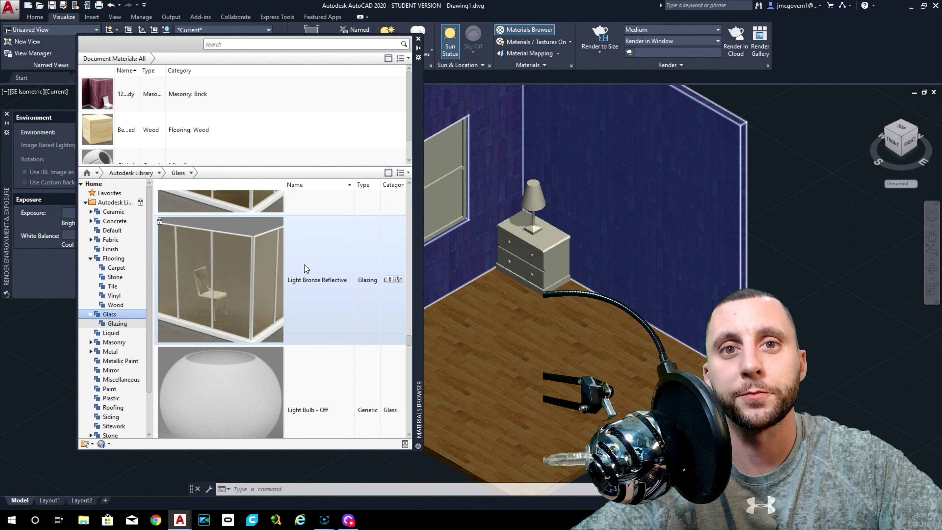
scroll(304, 265, down, 5)
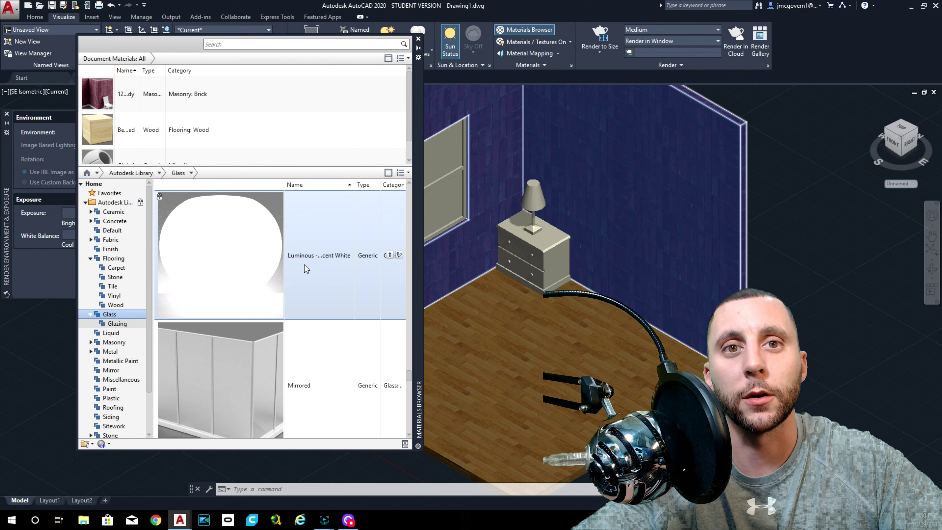
scroll(304, 264, down, 5)
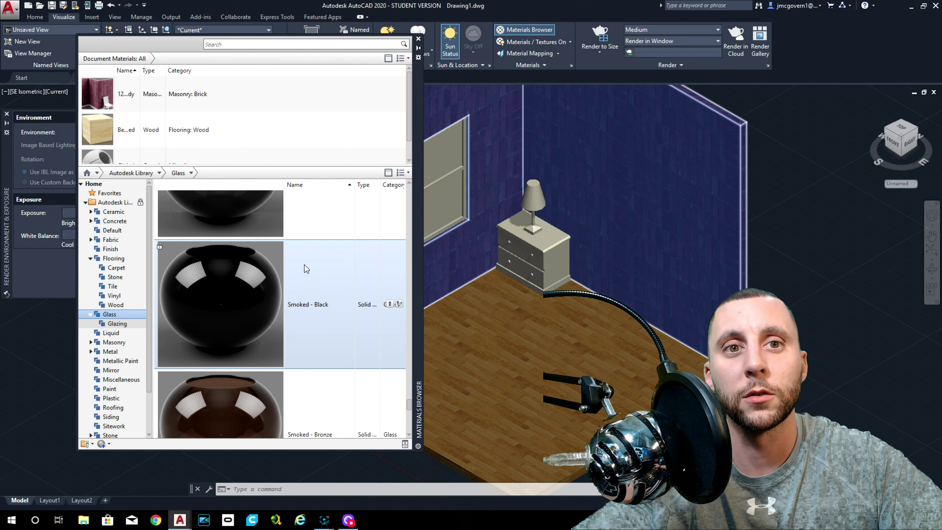
scroll(304, 265, down, 3)
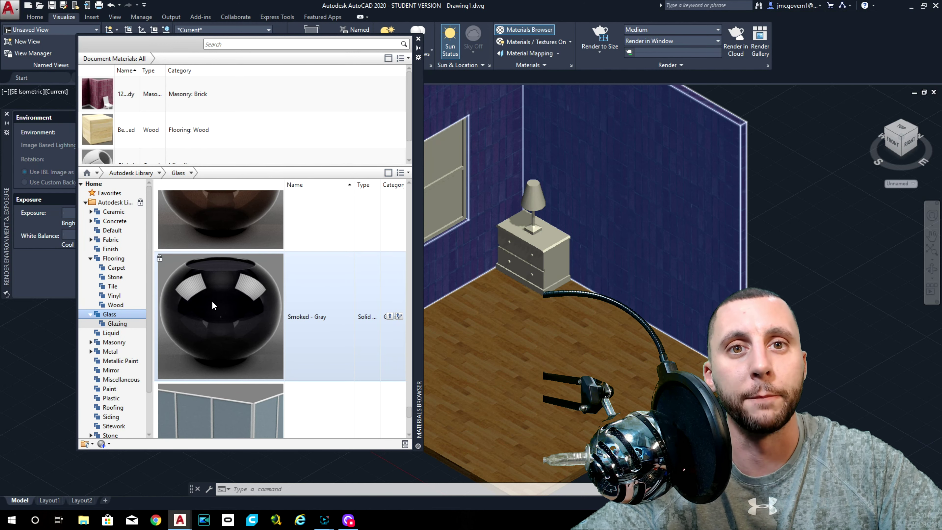
drag(213, 300, 444, 203)
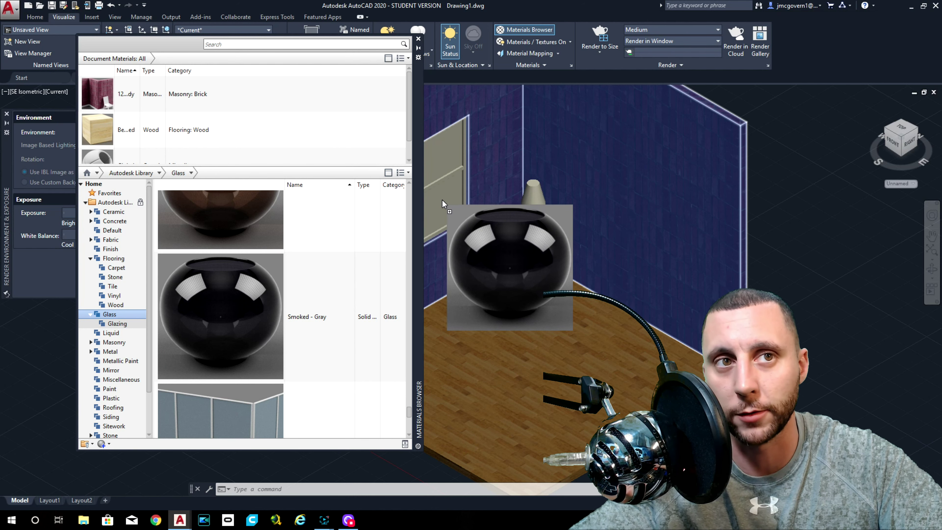
drag(444, 202, 444, 203)
scroll(321, 304, up, 1)
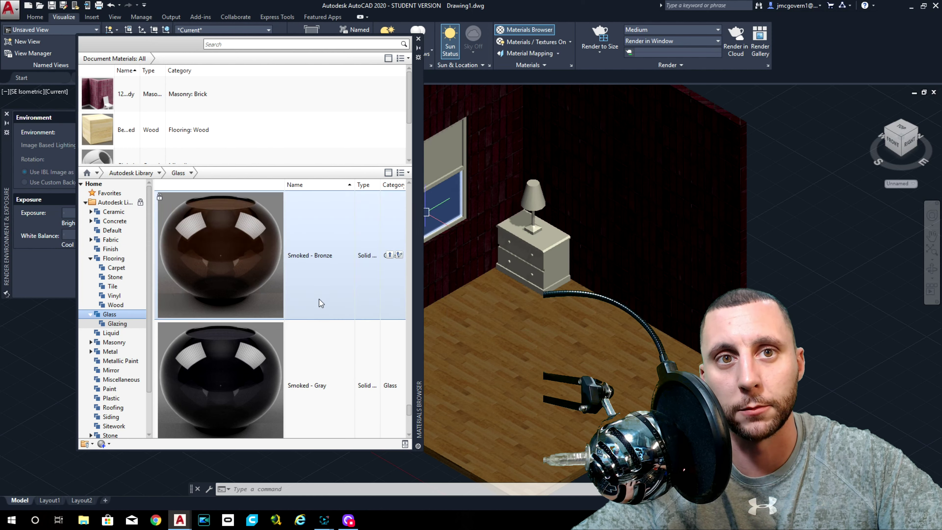
drag(216, 256, 439, 157)
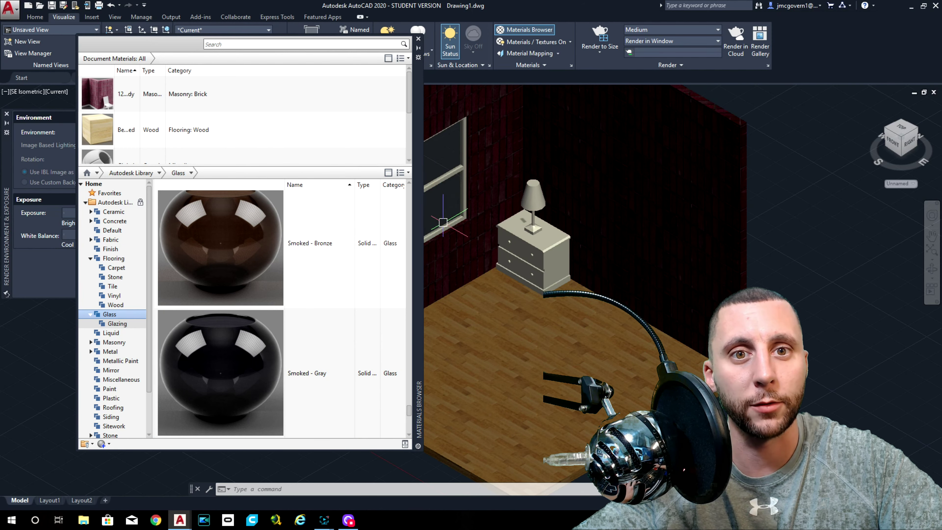
drag(238, 389, 445, 201)
scroll(445, 201, up, 5)
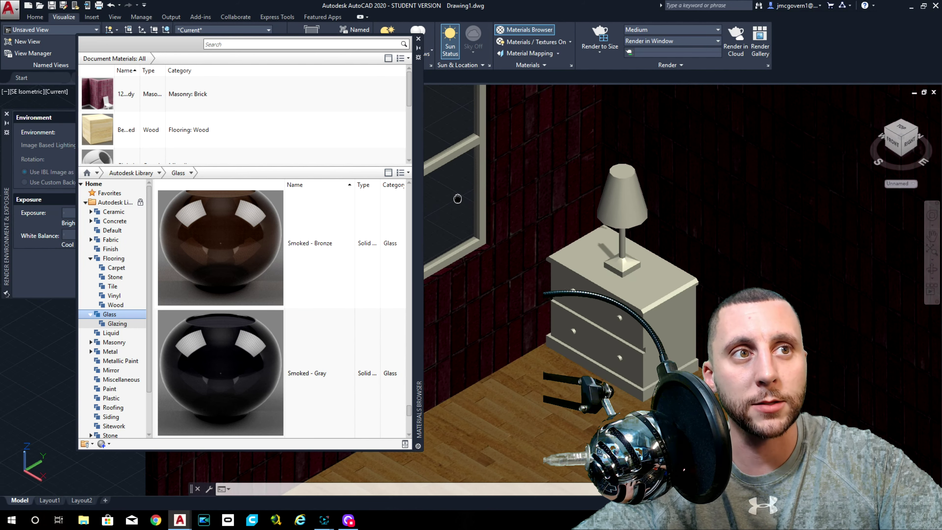
middle_drag(457, 201, 561, 257)
Step: Search 'pvc' and apply the PVC - White plastic material to the window frame
click(456, 296)
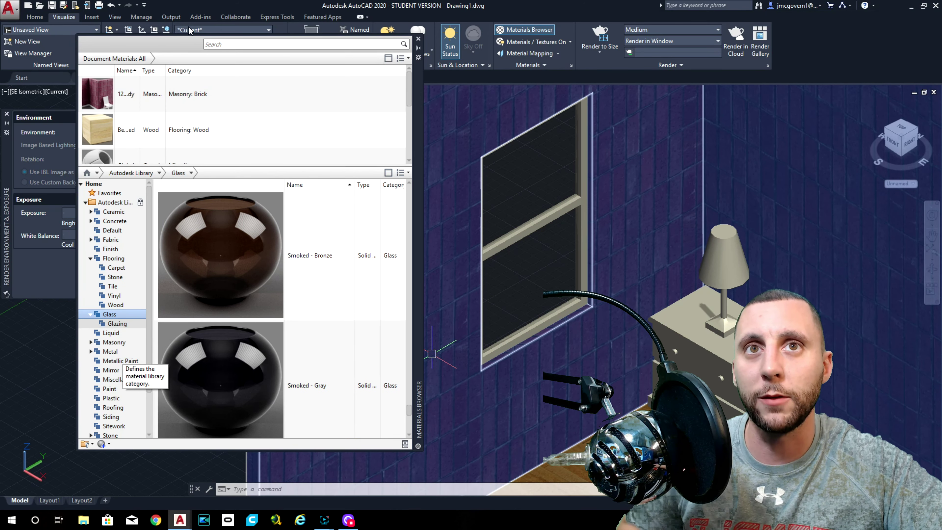
click(222, 43)
text(p)
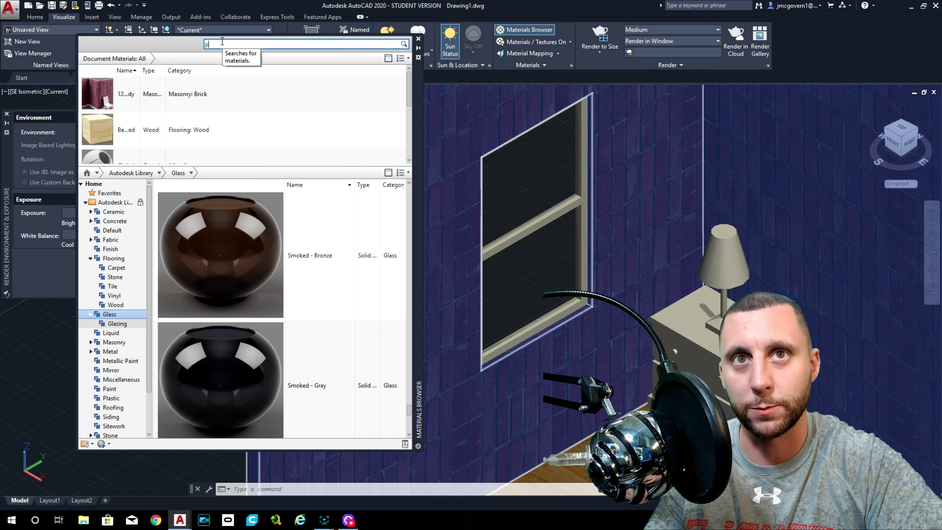
text(vc)
key(Return)
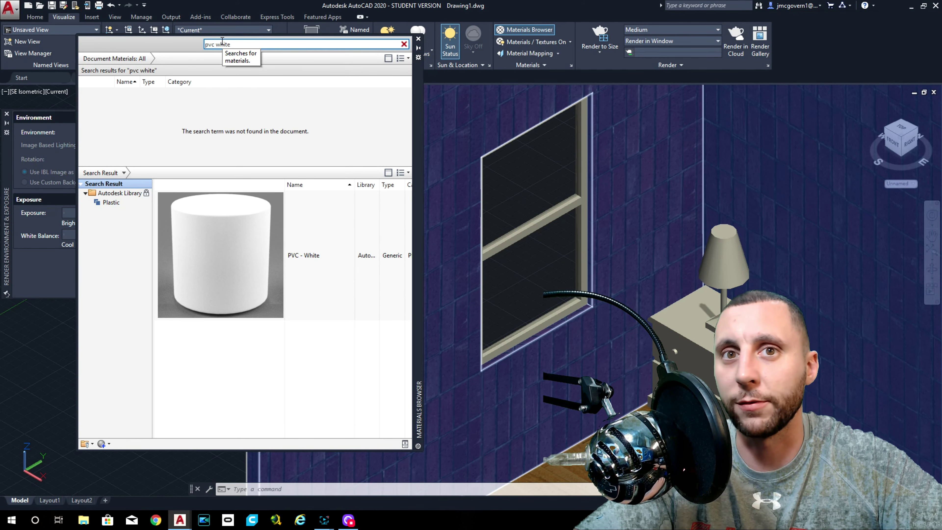
drag(222, 250, 507, 257)
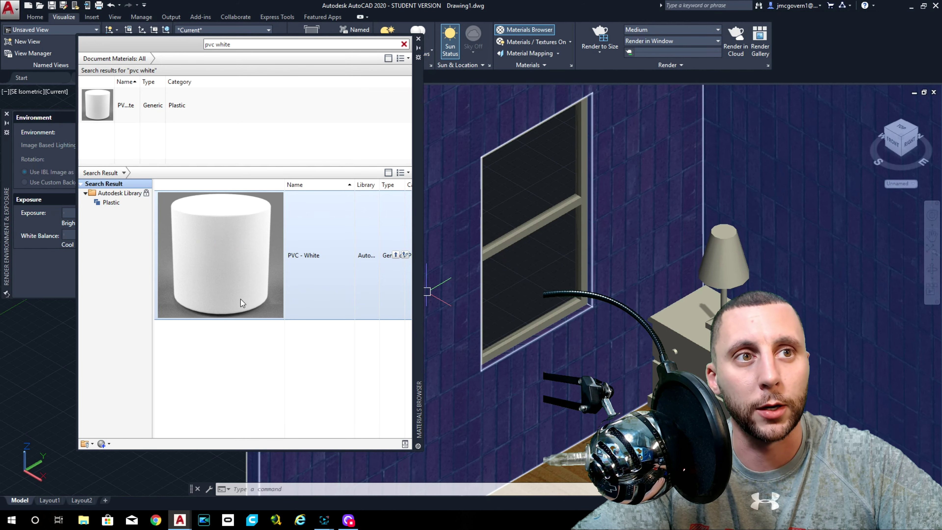
drag(227, 248, 547, 215)
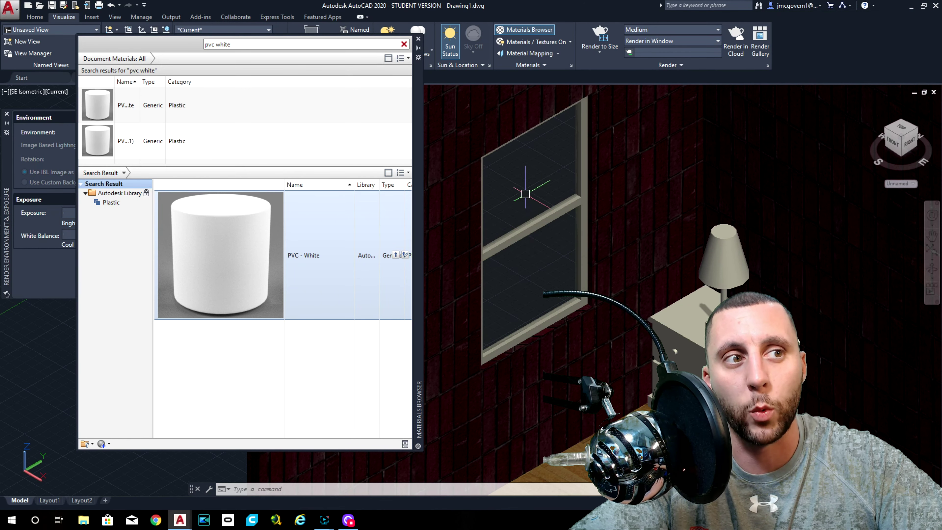
middle_drag(539, 268, 507, 228)
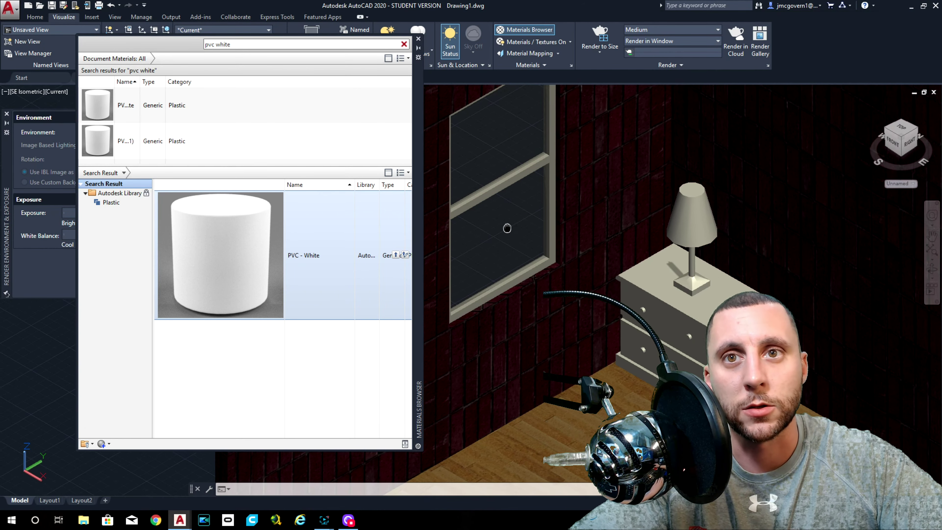
click(508, 228)
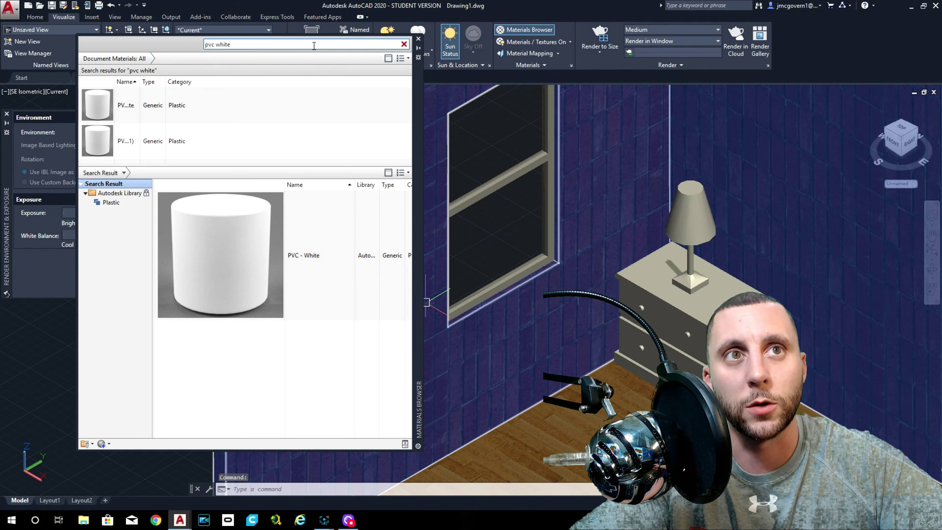
Step: Clear the search and paint the walls with Aquamarine from Wall Paint > Matte
click(404, 44)
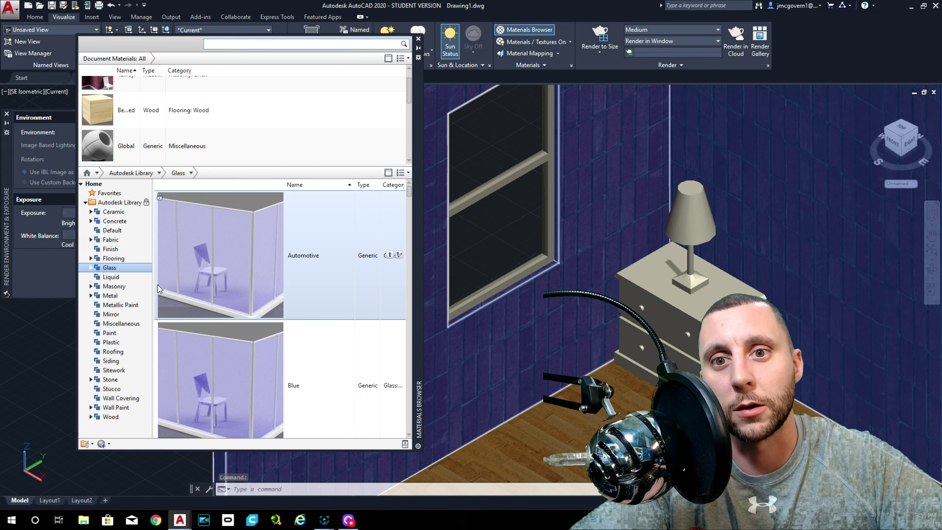
click(108, 407)
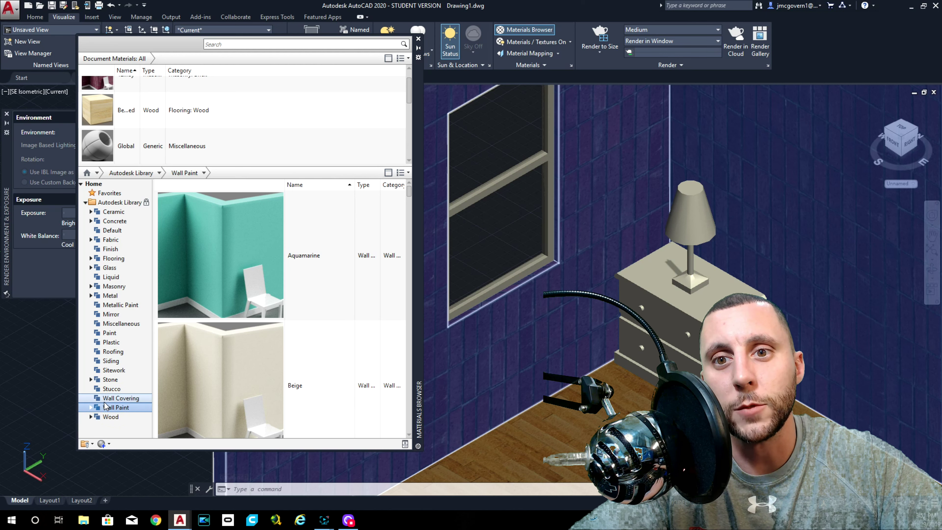
click(91, 407)
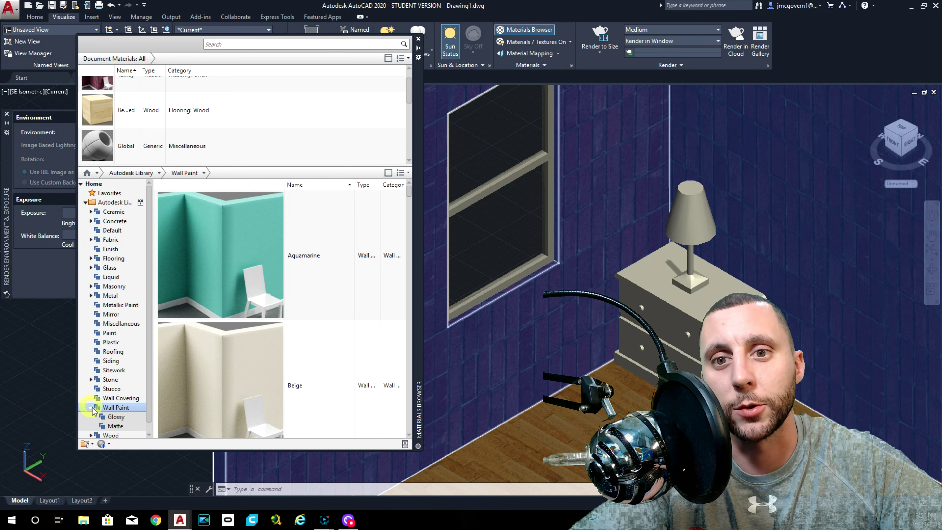
click(120, 426)
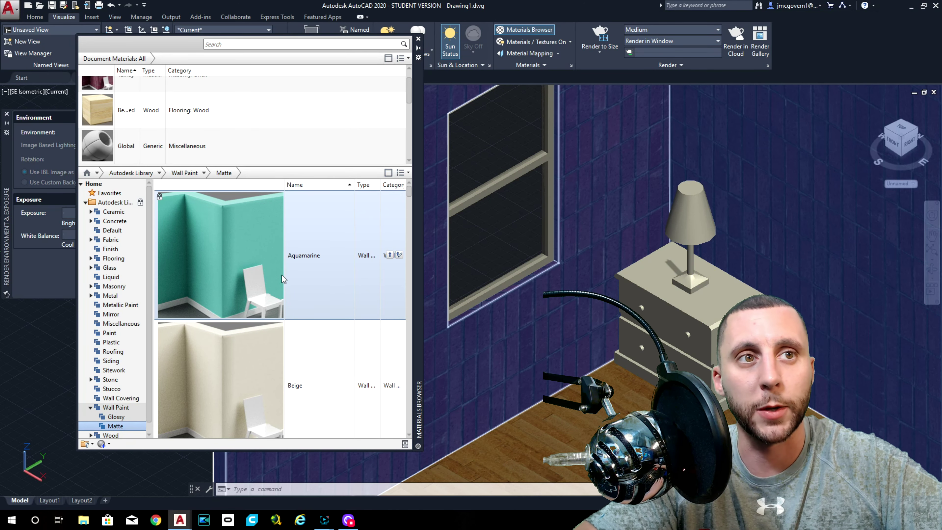
drag(232, 260, 616, 153)
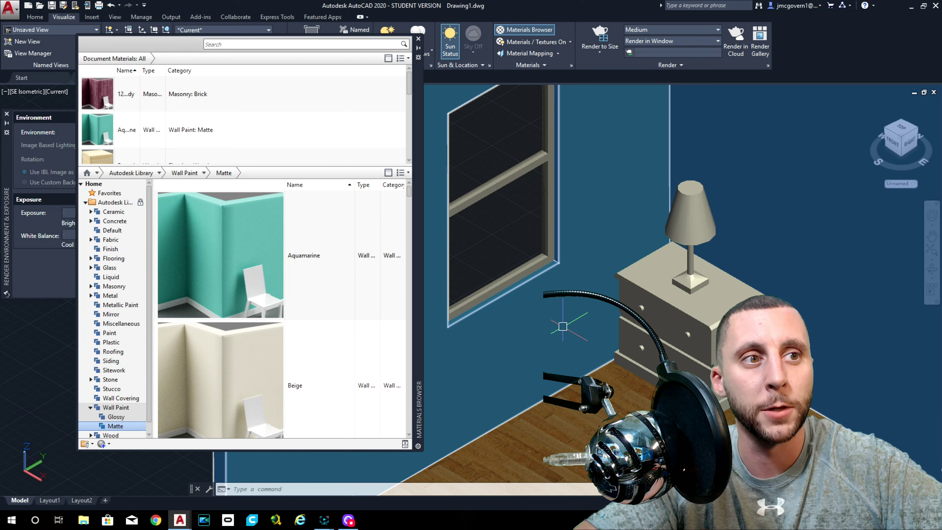
scroll(394, 341, down, 1)
scroll(296, 315, up, 1)
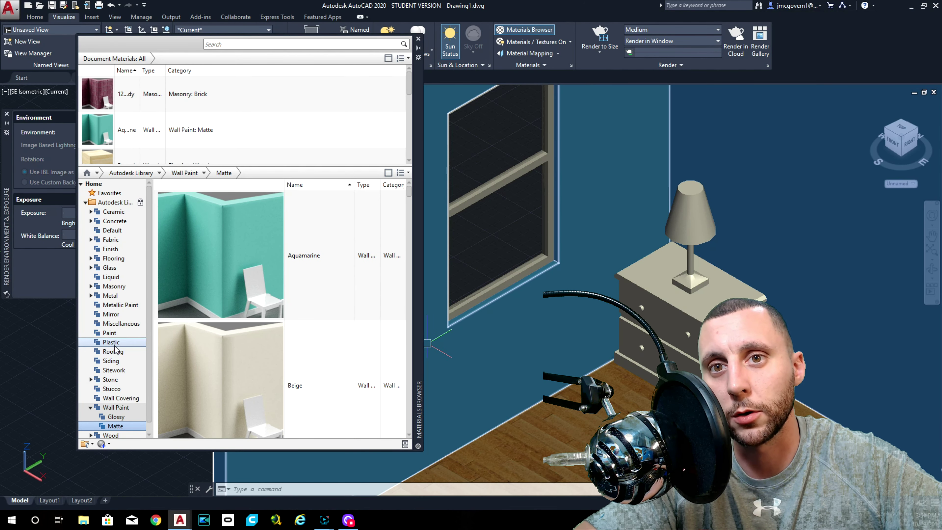
click(112, 295)
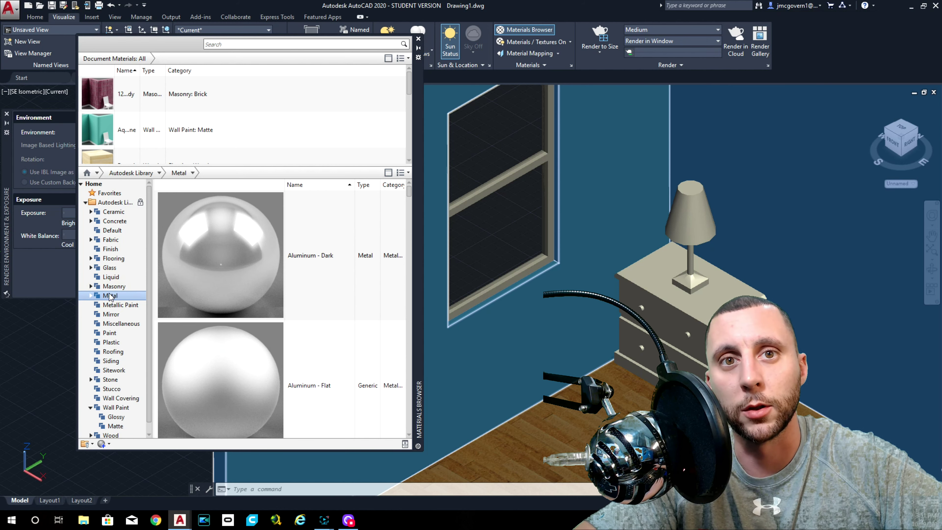
Step: Scroll the Metal materials to Checker Plate - Parquet and apply it to the lamp stand
scroll(247, 240, down, 5)
scroll(249, 242, up, 4)
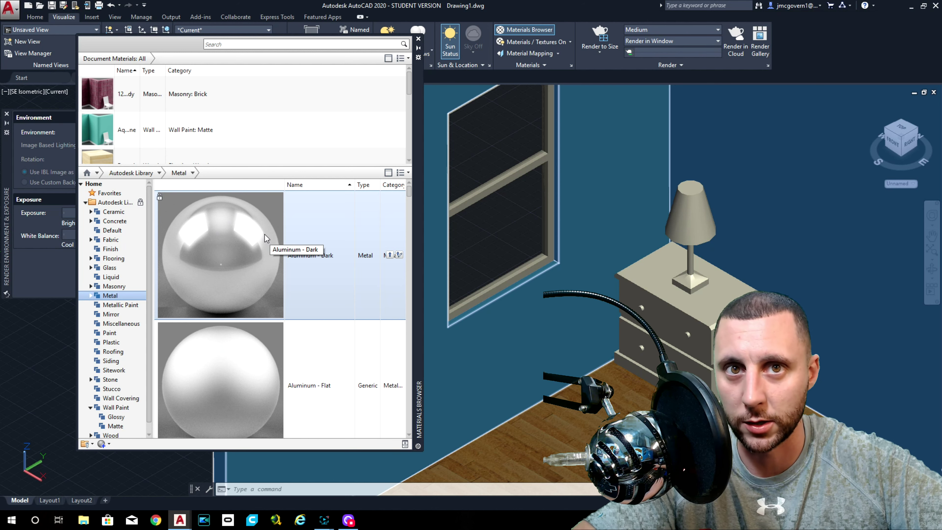
scroll(265, 237, down, 5)
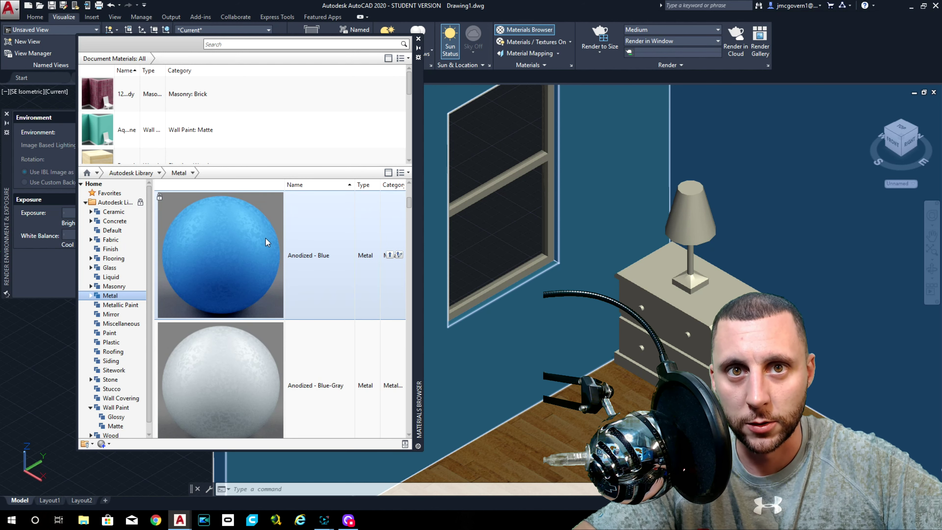
scroll(265, 238, up, 3)
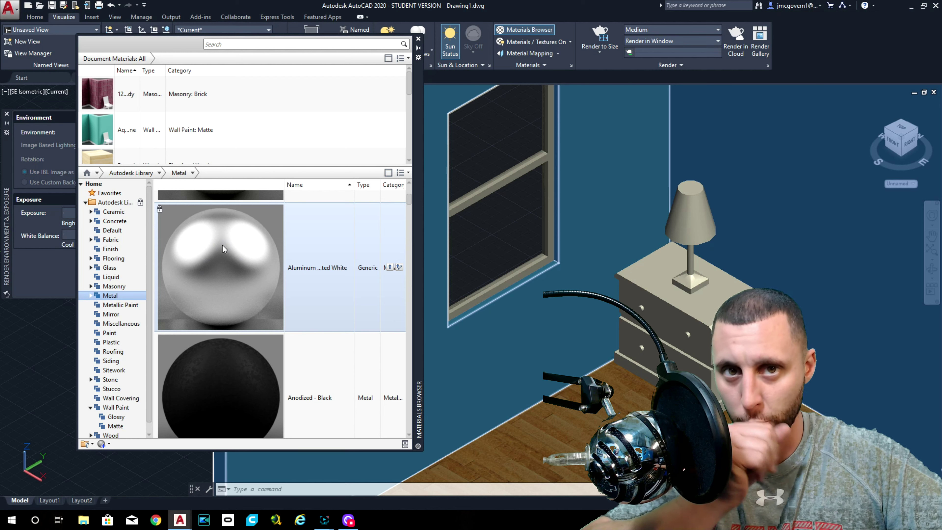
scroll(214, 245, down, 3)
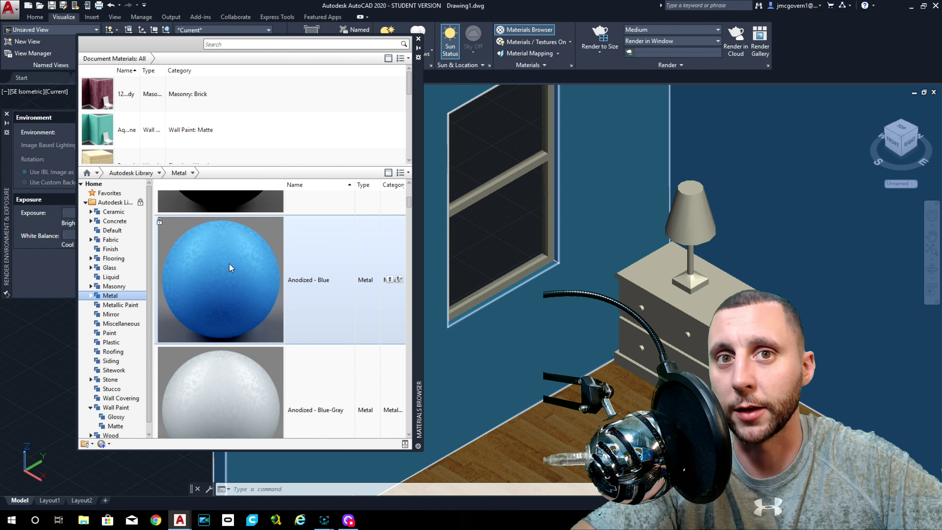
scroll(228, 263, down, 8)
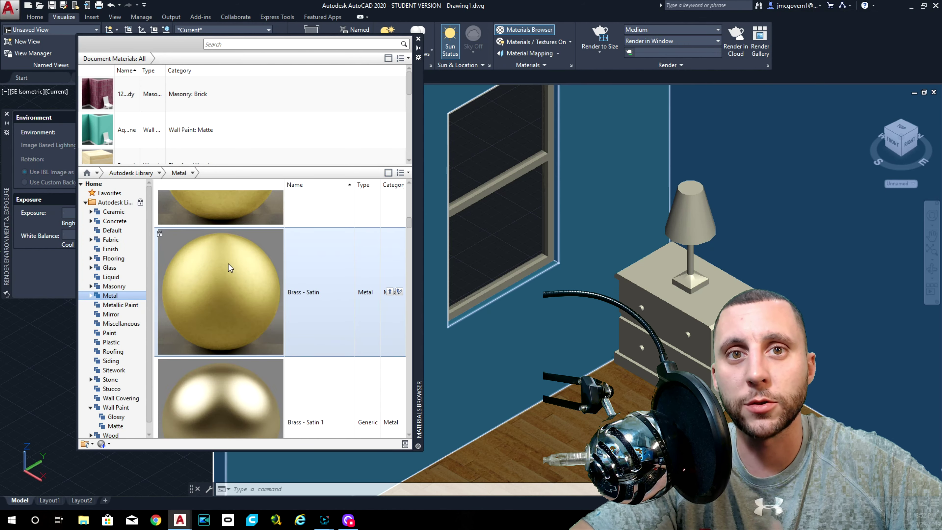
scroll(228, 263, down, 4)
scroll(228, 264, up, 2)
scroll(250, 365, down, 1)
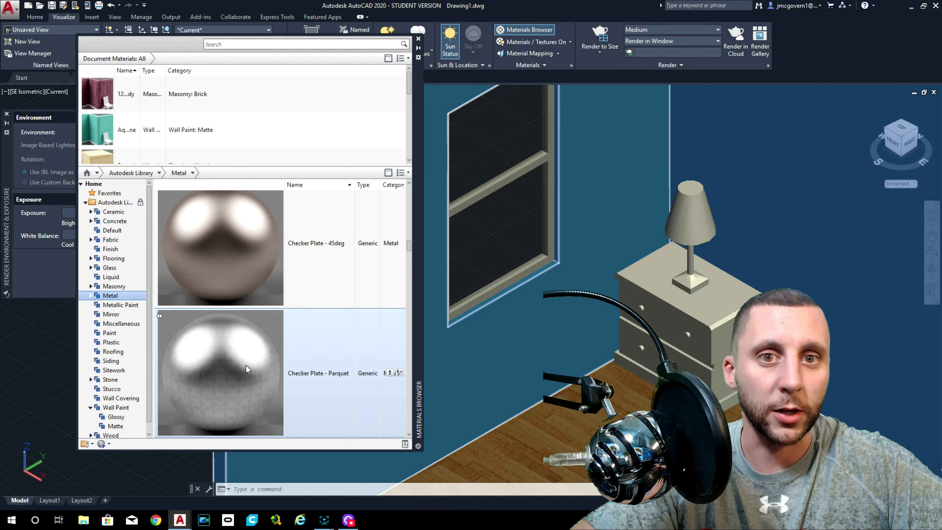
drag(245, 371, 691, 256)
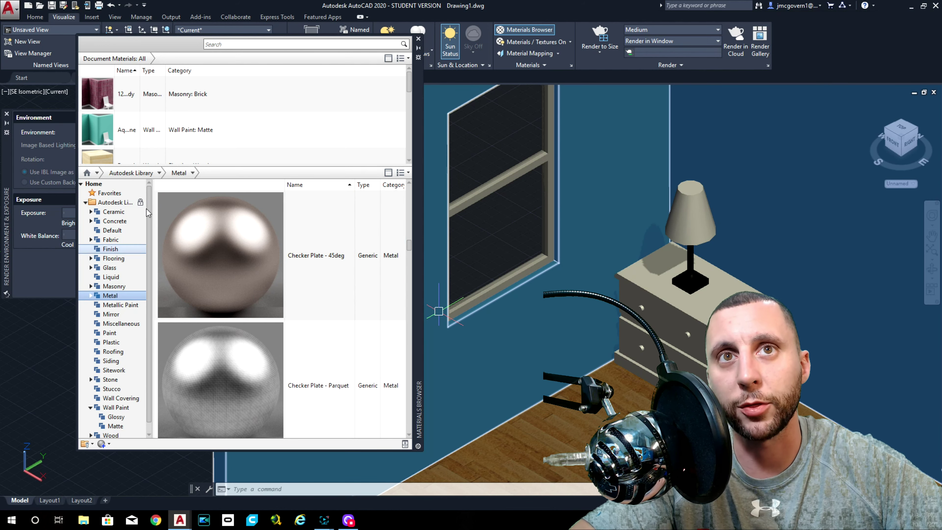
Step: Search the materials library for 'fabric' and try Caning - Tan on the lamp shade
click(224, 45)
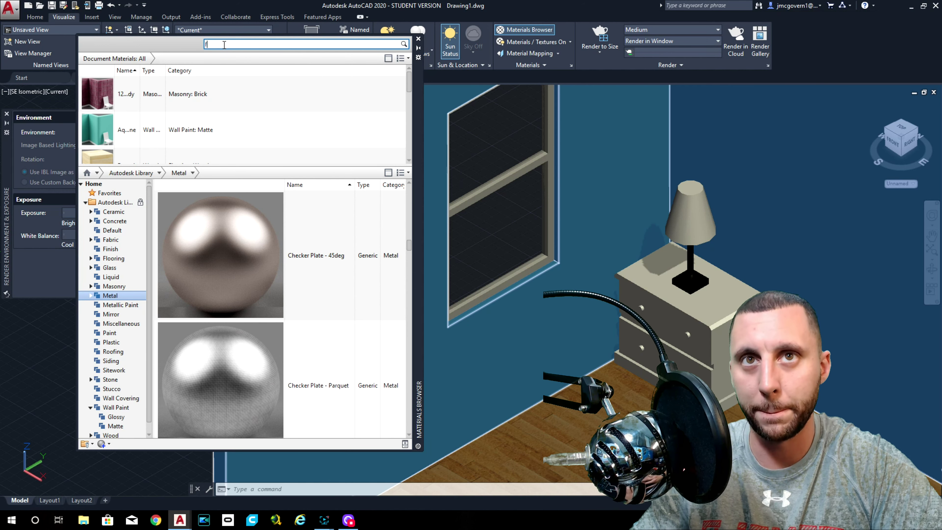
text(fabric)
key(Return)
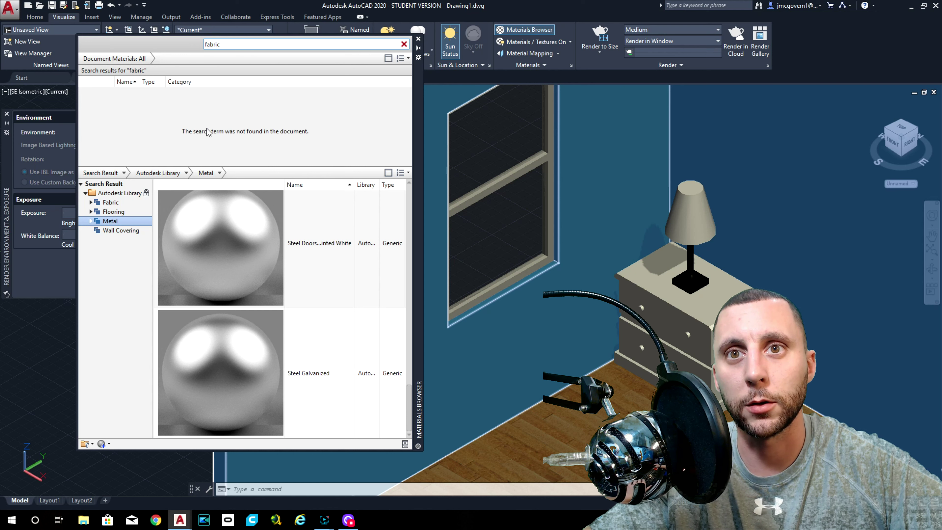
click(111, 202)
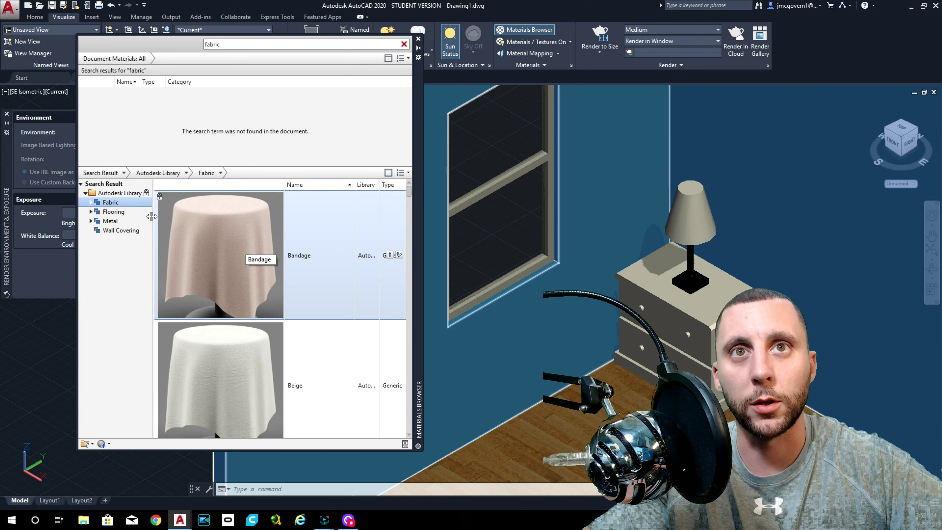
click(403, 44)
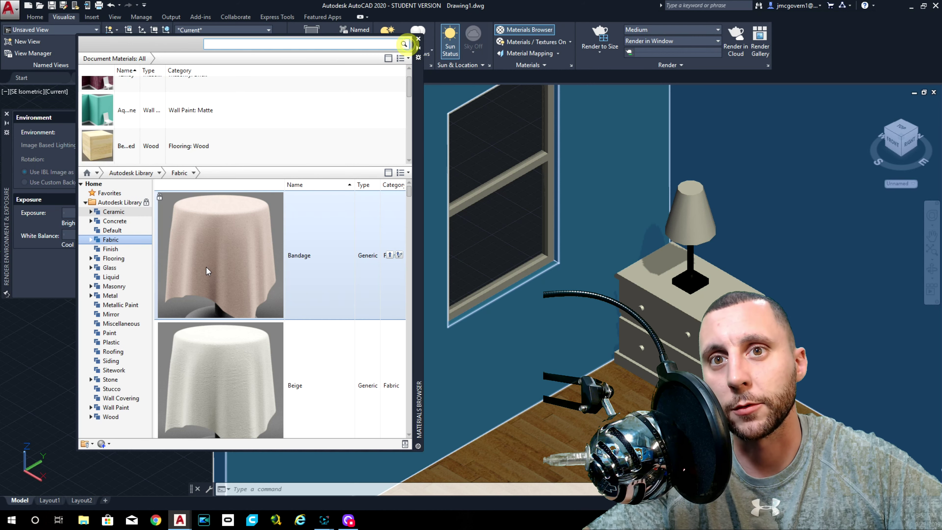
click(110, 241)
scroll(259, 275, down, 5)
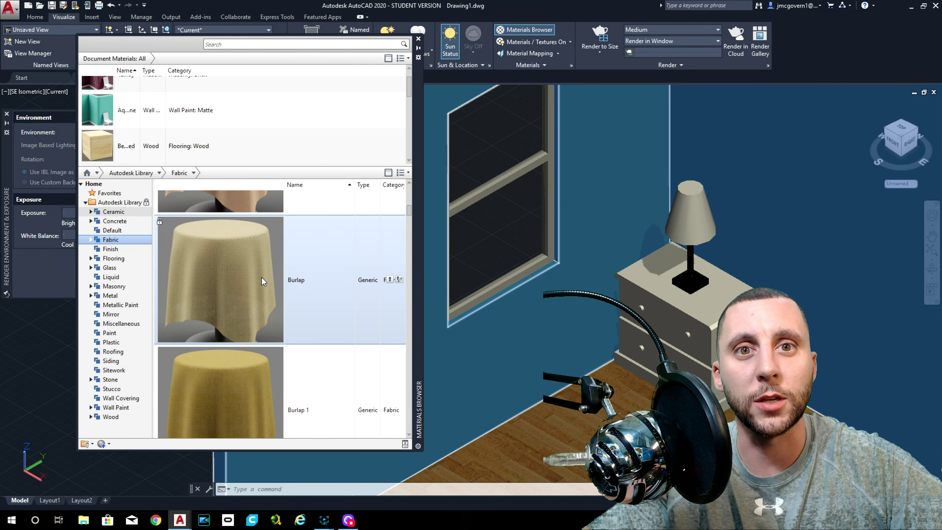
scroll(253, 298, down, 3)
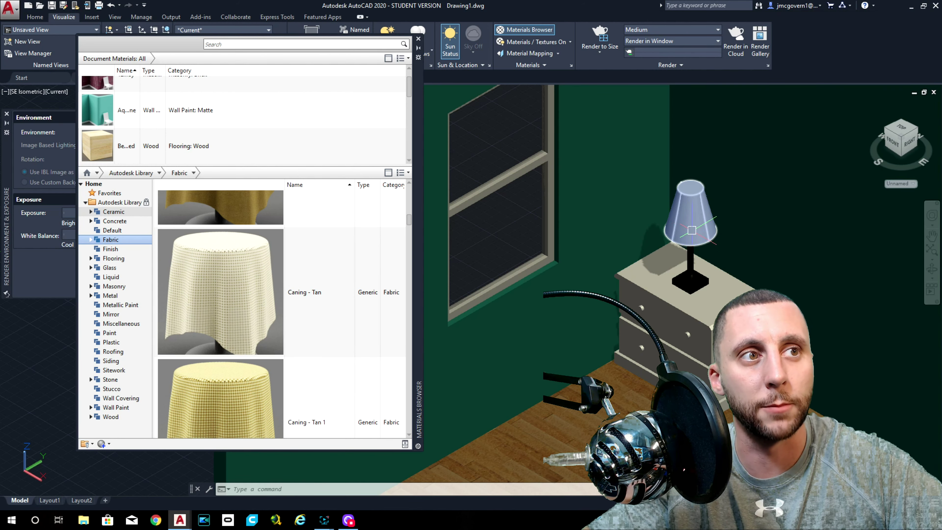
drag(690, 231, 690, 232)
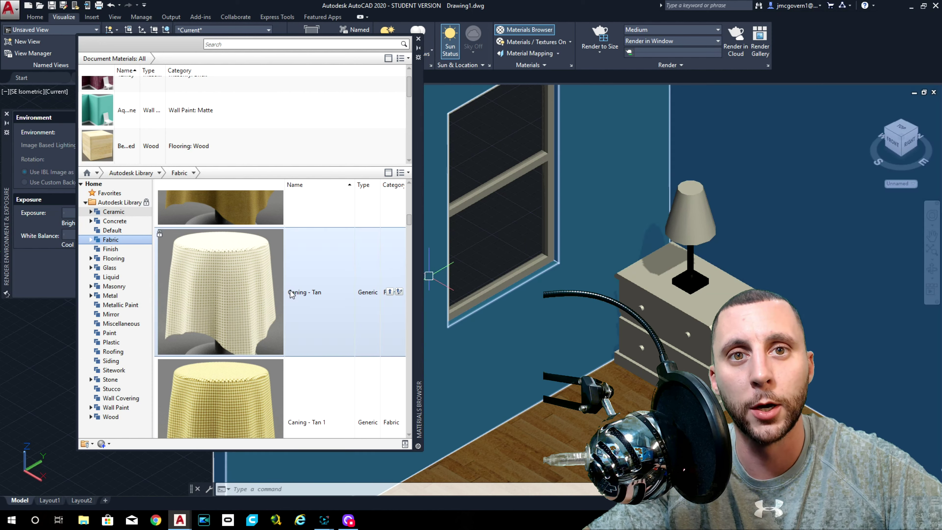
Step: Apply the Netting fabric to the lamp shade and close the Materials Browser
scroll(267, 280, down, 3)
scroll(266, 278, down, 2)
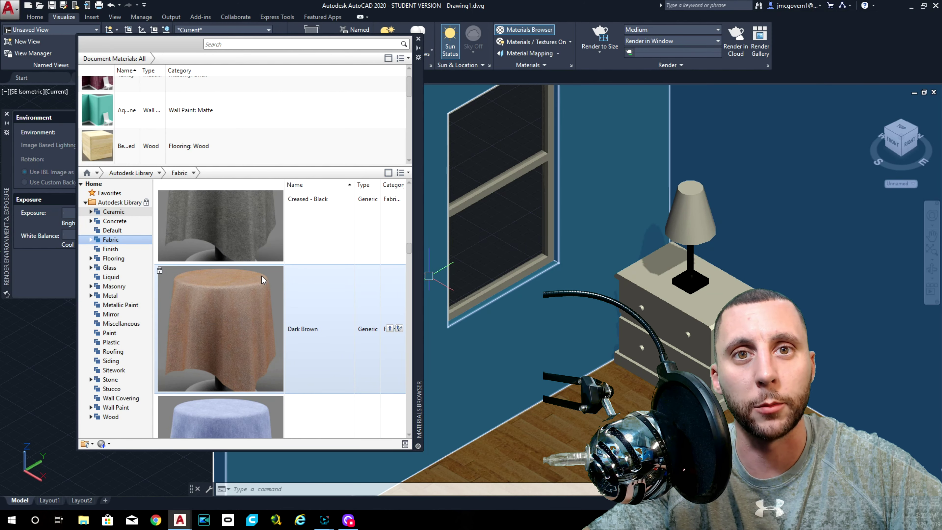
scroll(261, 275, up, 2)
scroll(266, 277, down, 2)
scroll(266, 277, down, 3)
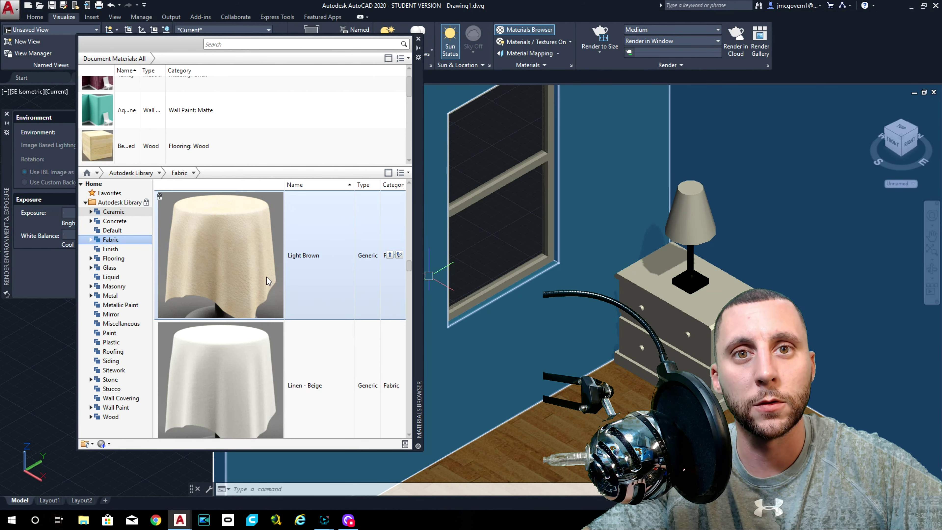
scroll(266, 277, down, 1)
scroll(266, 281, down, 3)
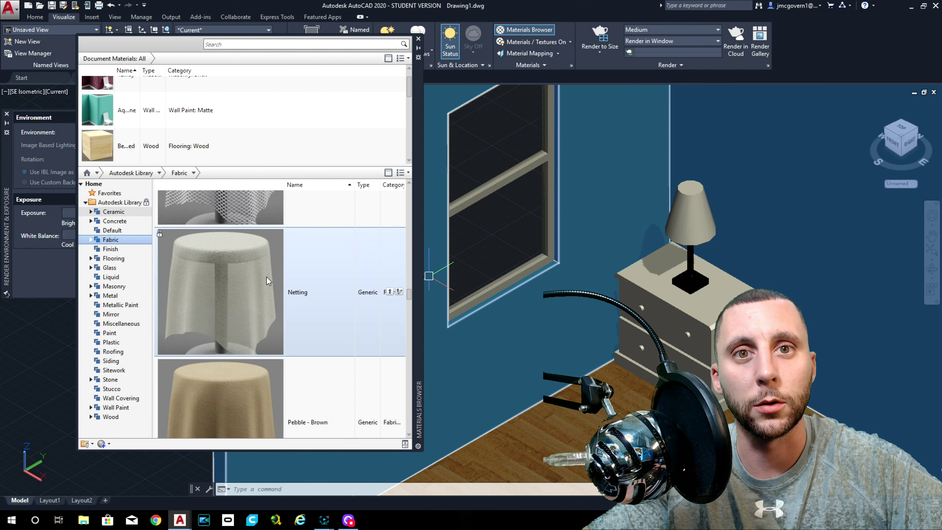
drag(225, 275, 689, 217)
scroll(753, 218, up, 5)
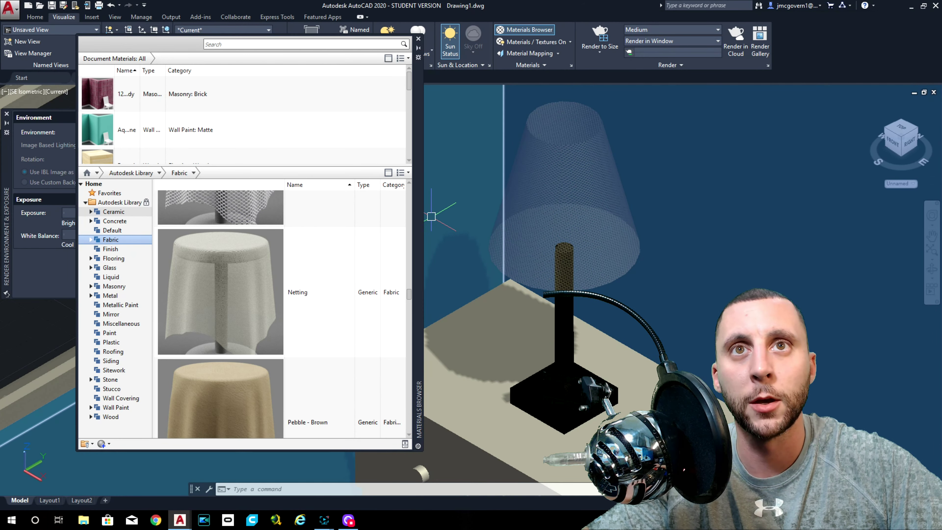
scroll(282, 312, up, 2)
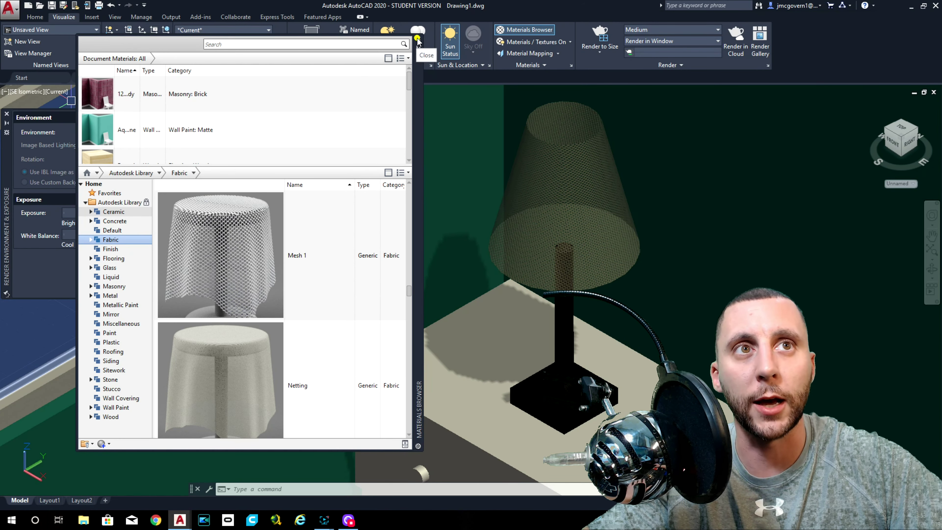
click(418, 39)
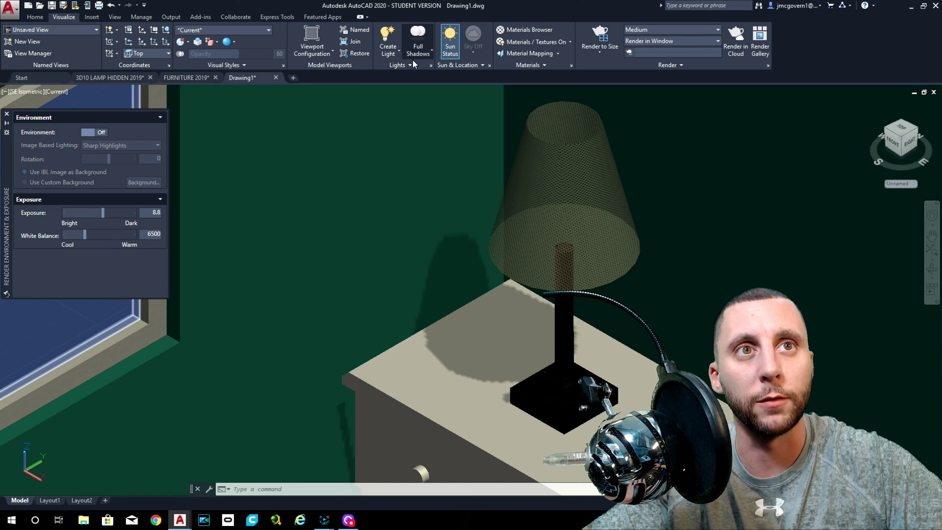
Step: Adjust the Lights panel Exposure slider, trying 7.5 and 6.1 before settling on 6.9
click(408, 64)
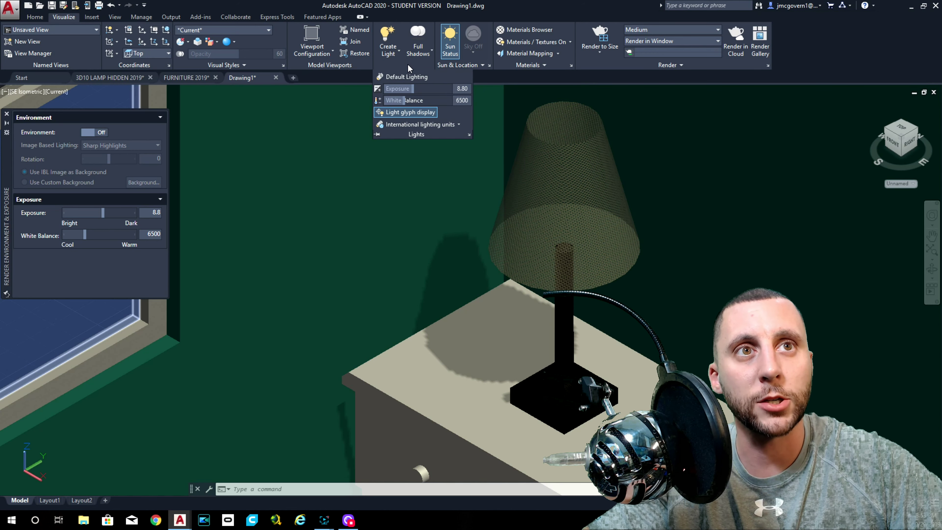
drag(413, 87, 399, 88)
scroll(424, 103, down, 5)
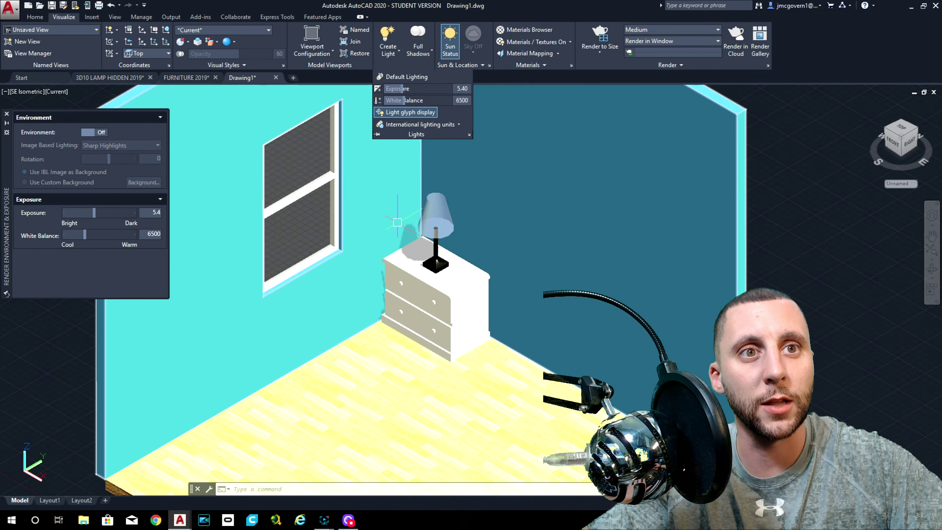
scroll(425, 104, up, 3)
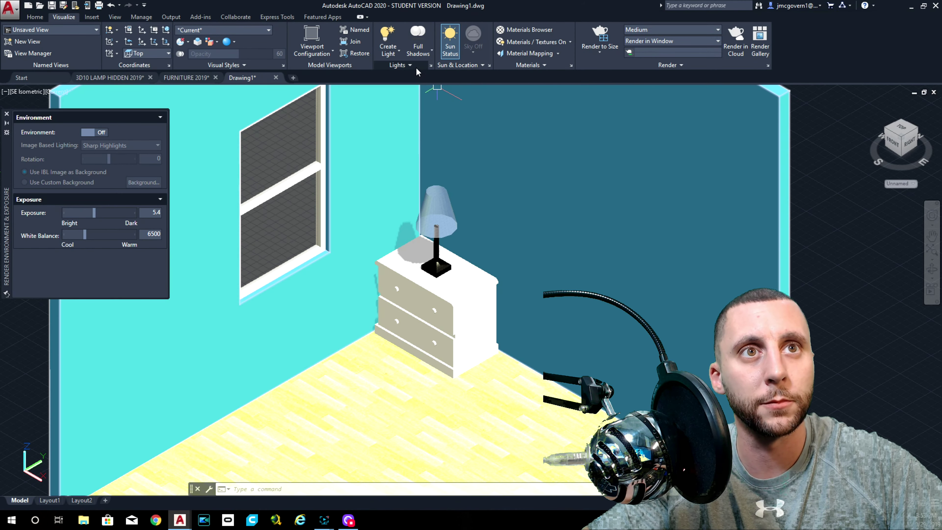
click(410, 65)
drag(404, 88, 409, 89)
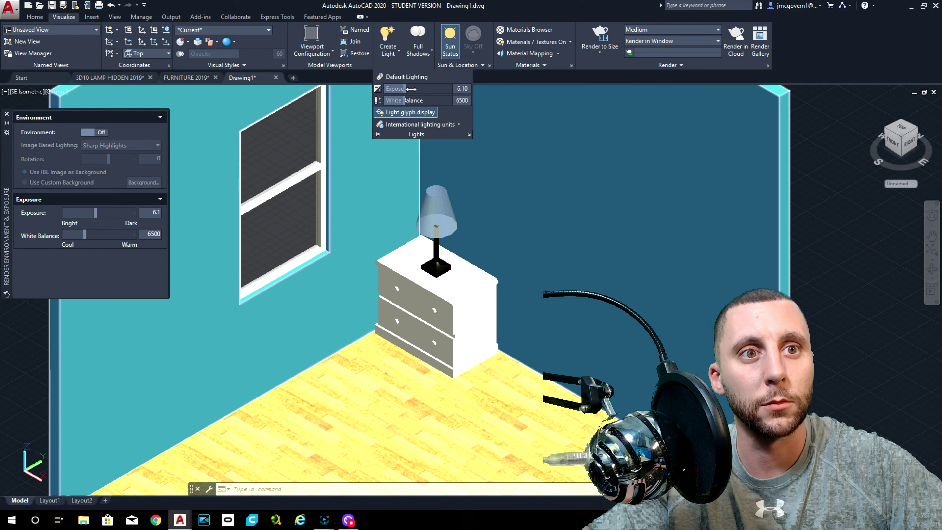
drag(411, 89, 413, 90)
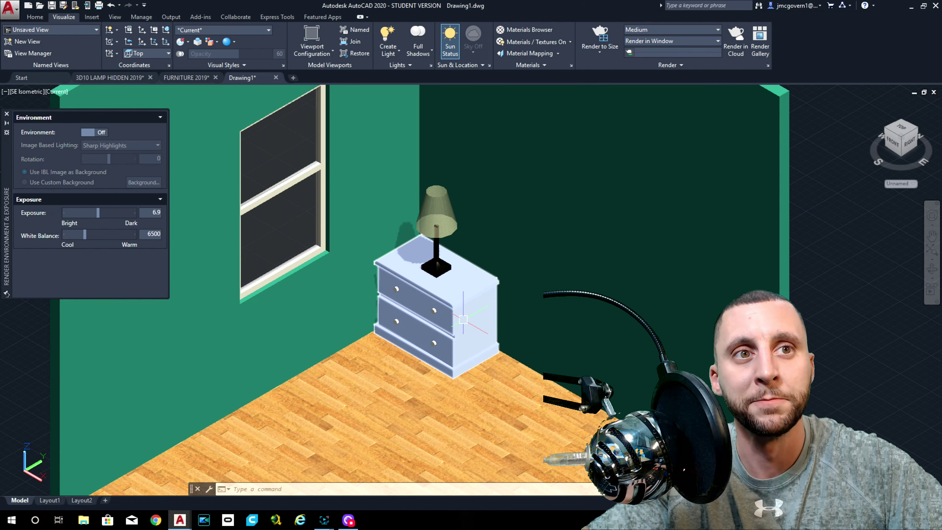
mouse_move(454, 318)
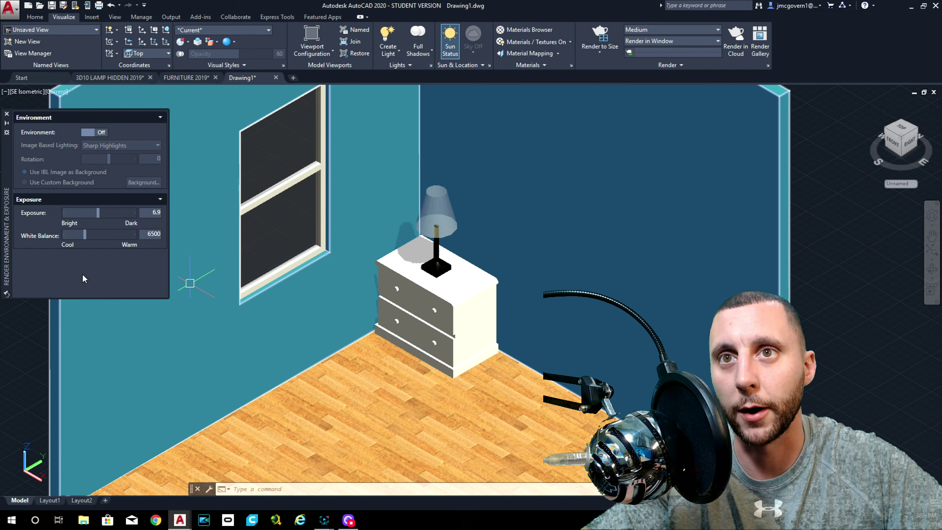
Step: Close the exposure palette, then drag the Wood library's Cocobolo onto the nightstand and close the browser
click(7, 113)
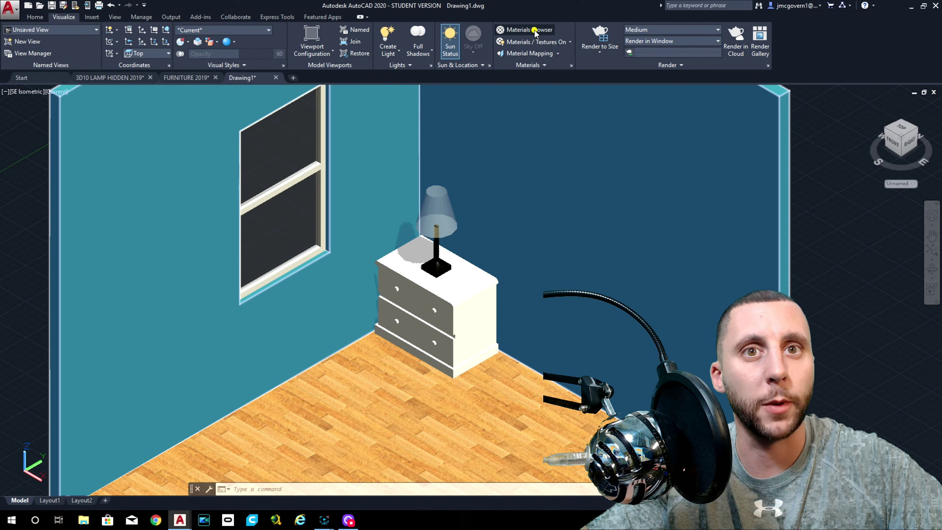
click(527, 29)
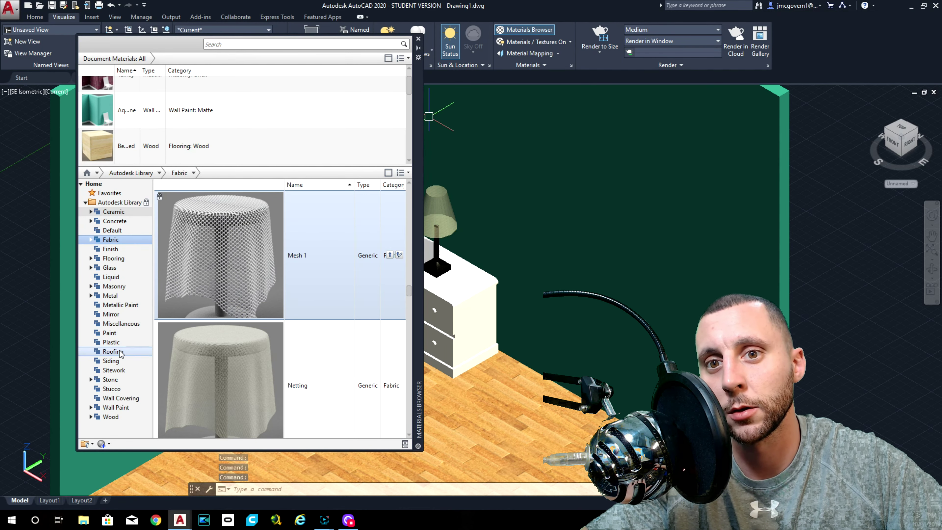
click(111, 417)
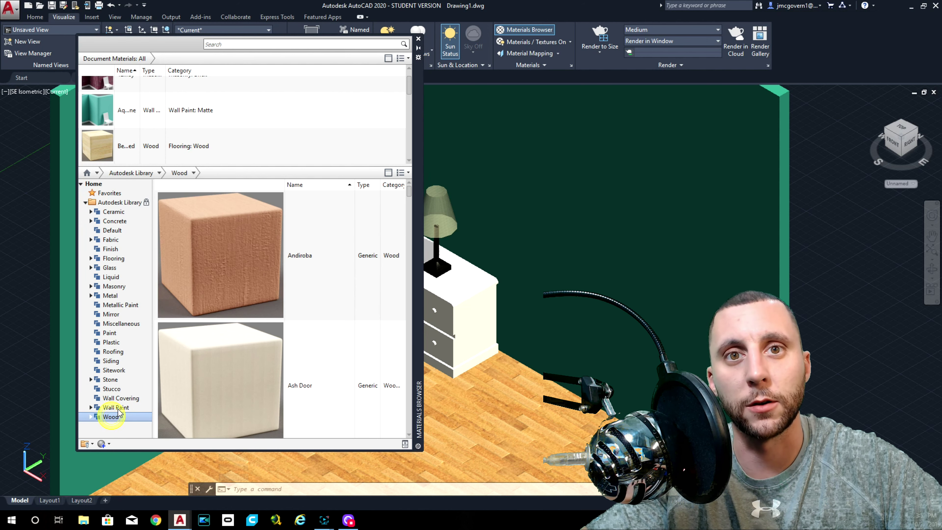
scroll(234, 253, down, 3)
scroll(235, 252, down, 5)
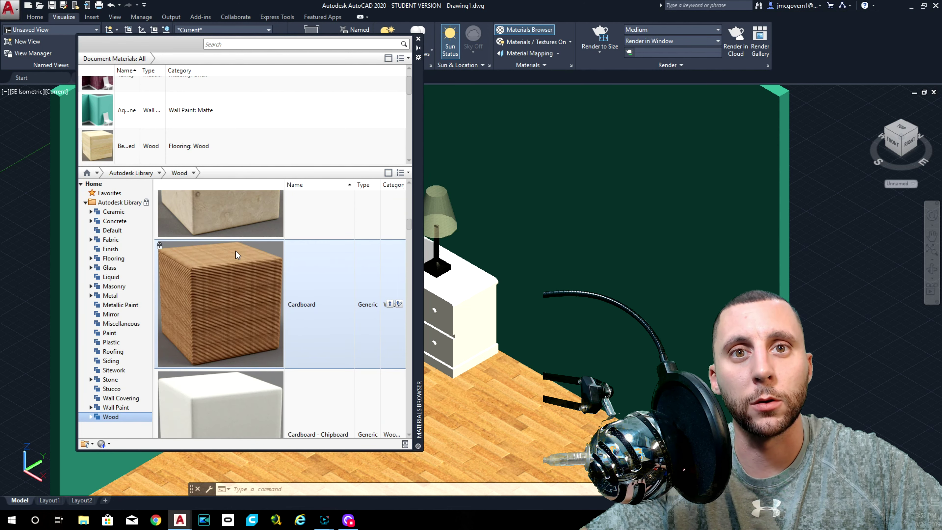
scroll(236, 252, down, 5)
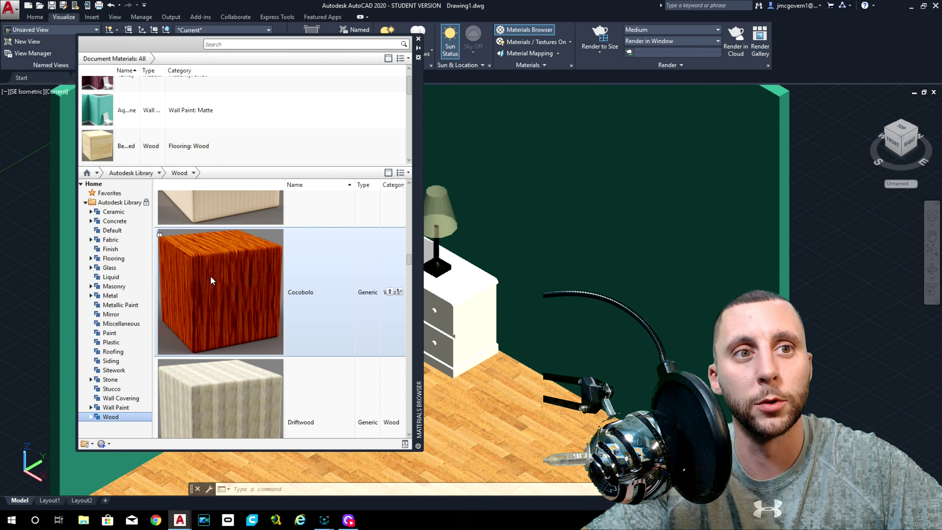
drag(237, 252, 469, 305)
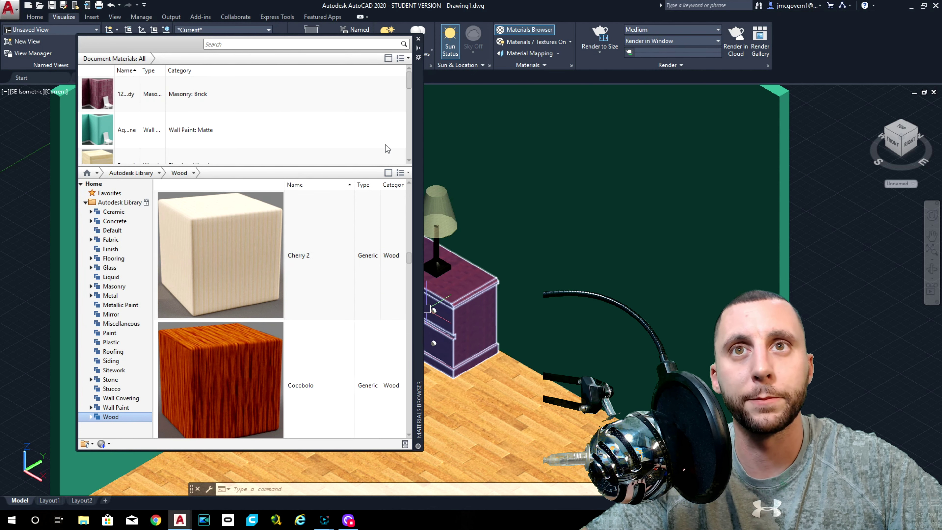
click(418, 38)
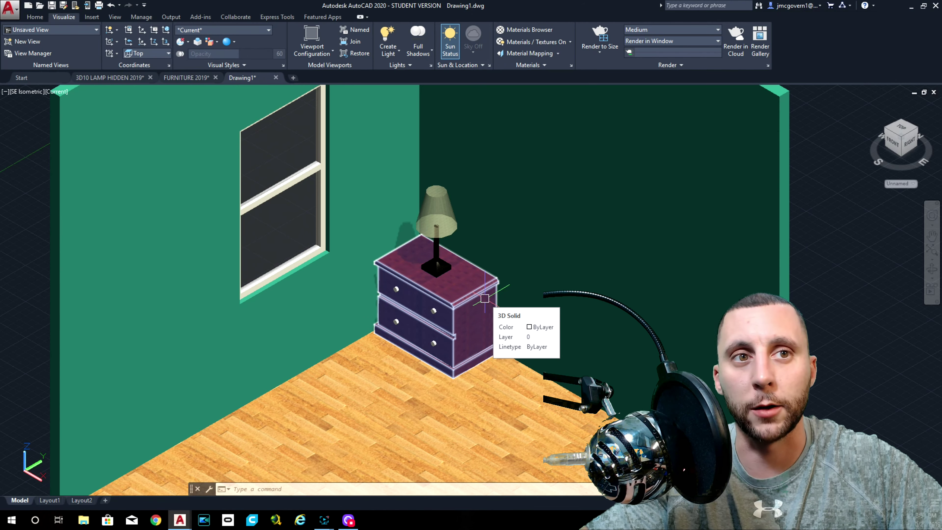
Step: Place a new point light inside the lamp shade
scroll(485, 299, up, 3)
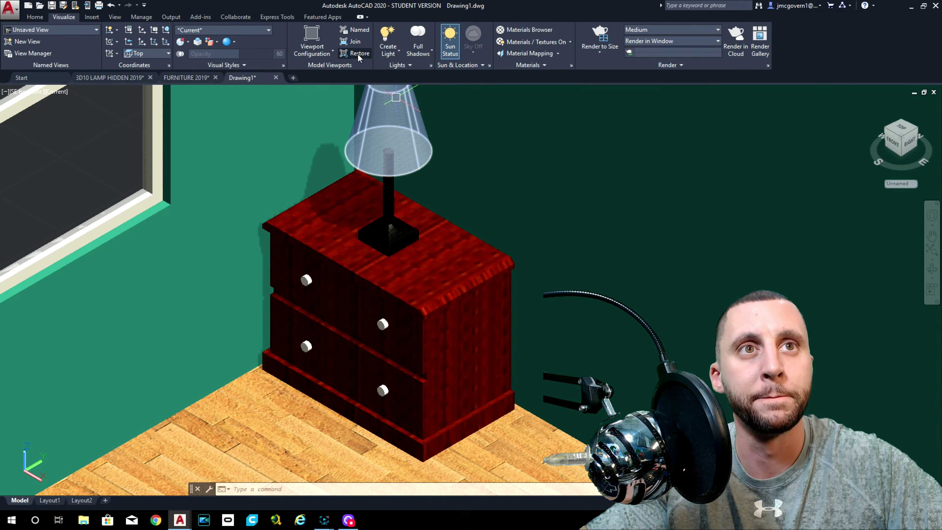
click(399, 65)
click(391, 56)
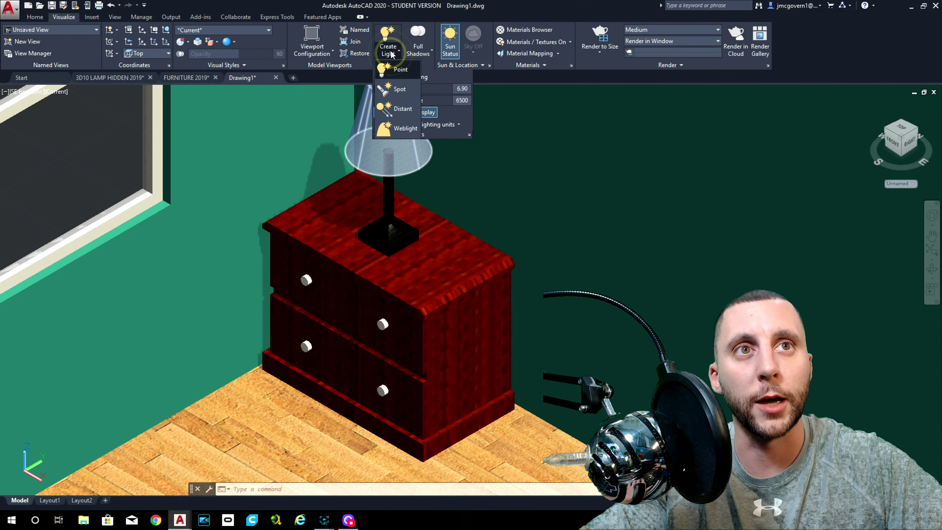
click(388, 68)
scroll(390, 152, up, 4)
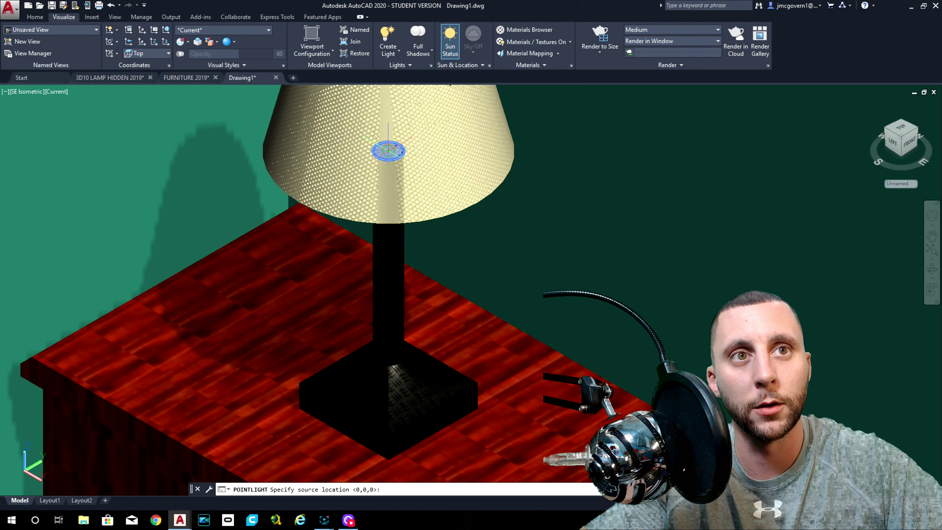
click(388, 151)
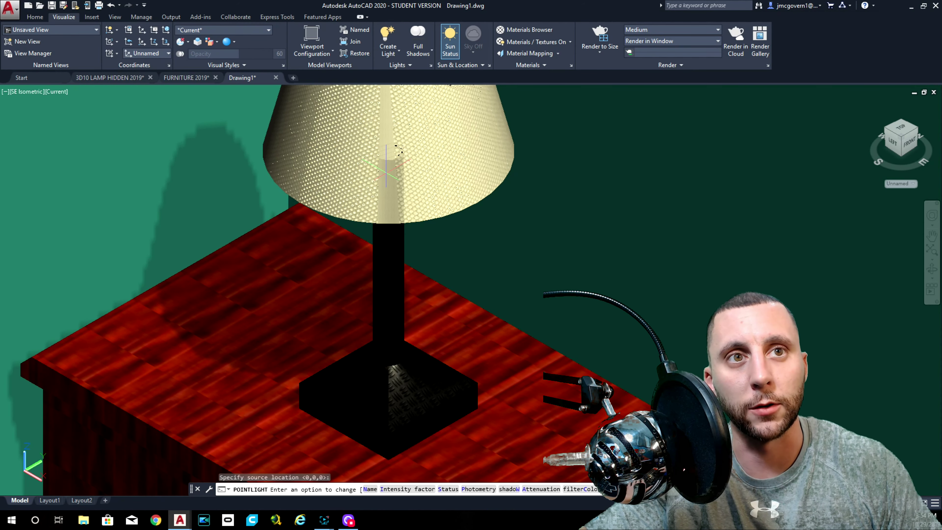
scroll(397, 150, down, 4)
key(Return)
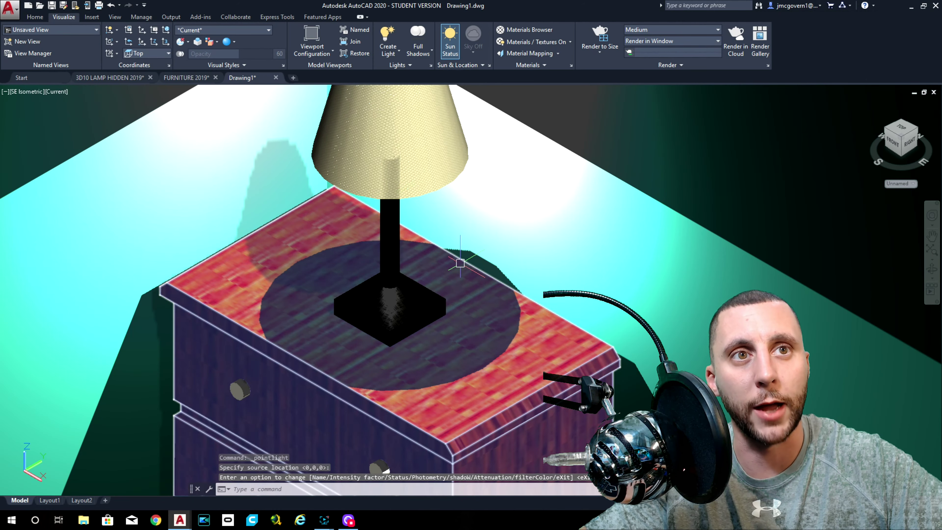
Step: Erase the lamp shade and bring up the context menu for the point light
click(430, 150)
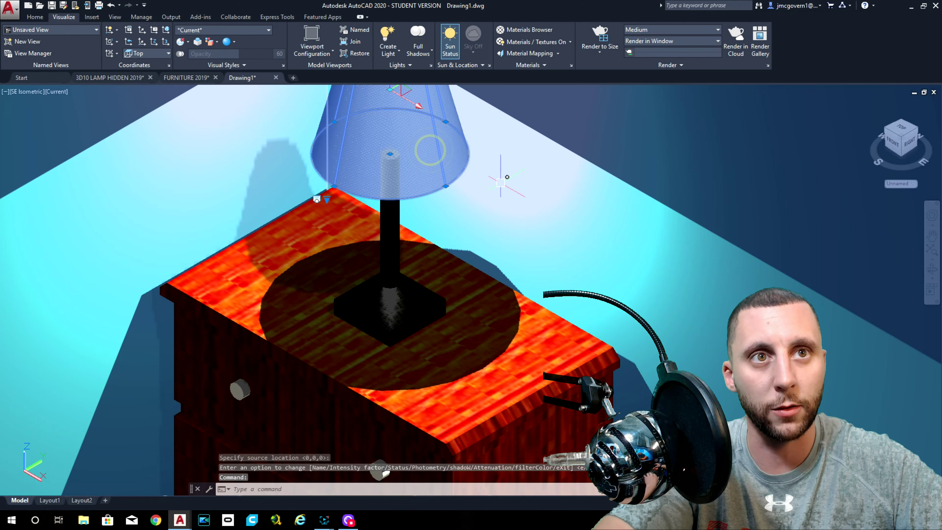
key(Delete)
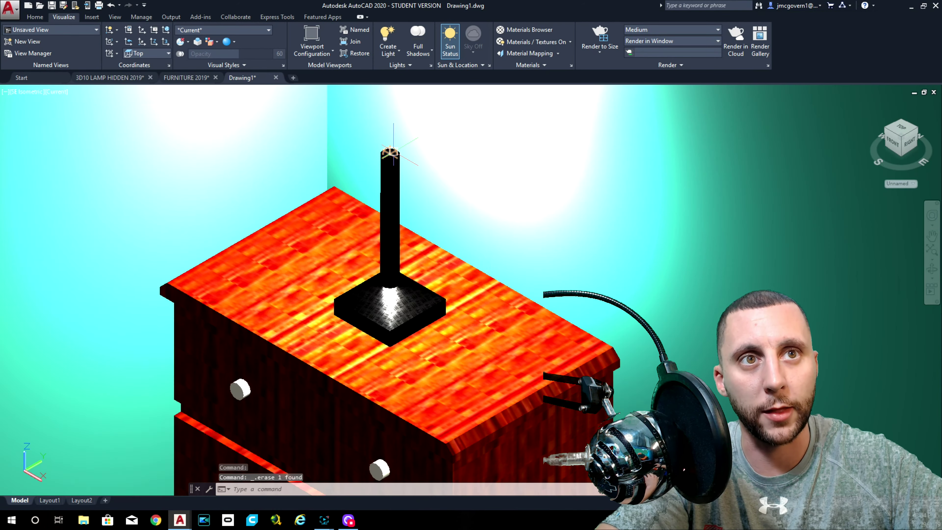
click(393, 152)
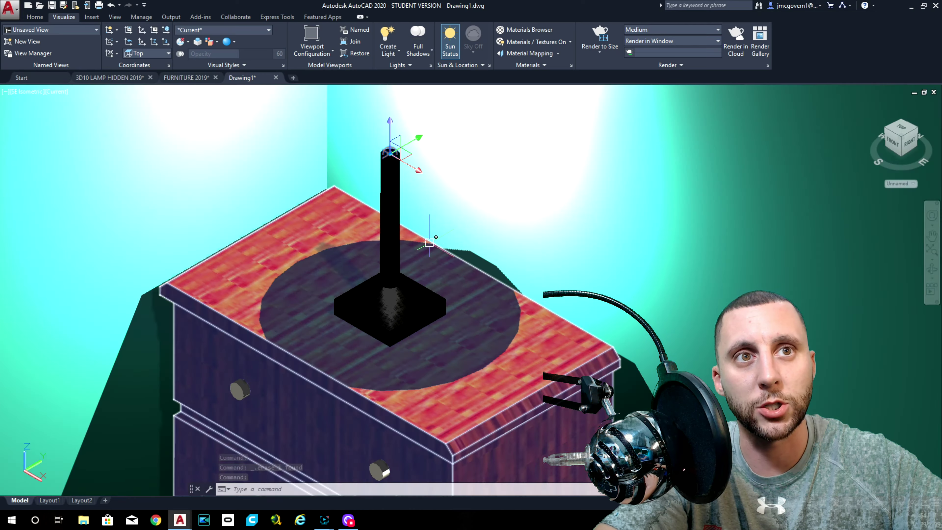
right_click(382, 151)
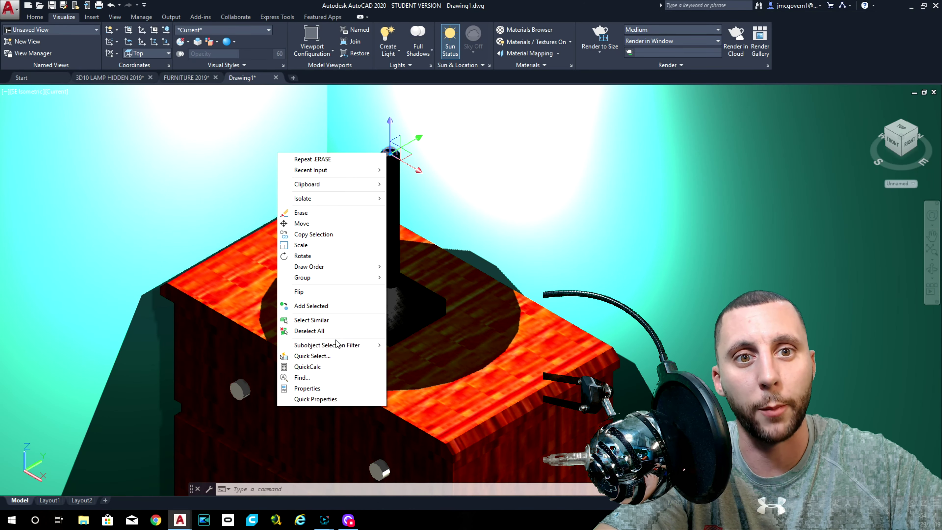
Step: Set the point light's intensity factor to 0.5 (750 Cd) and close Properties
click(340, 383)
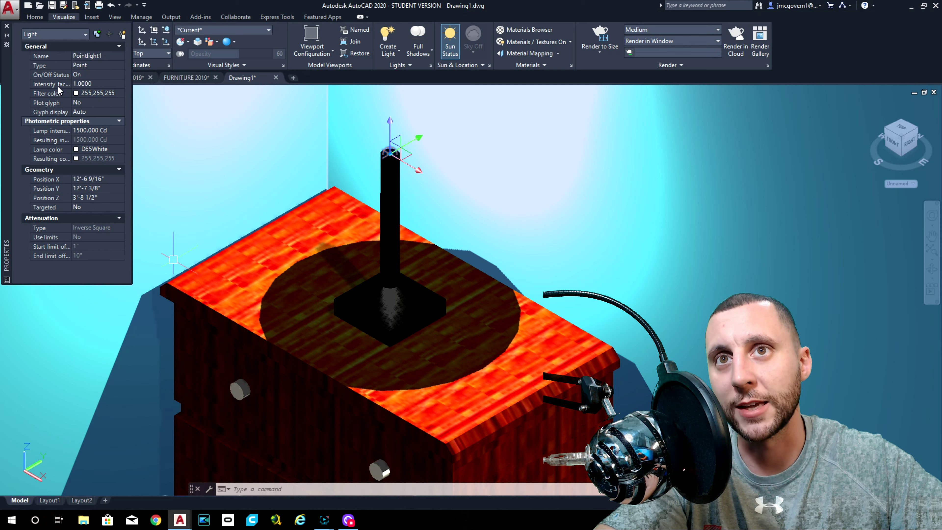
click(87, 85)
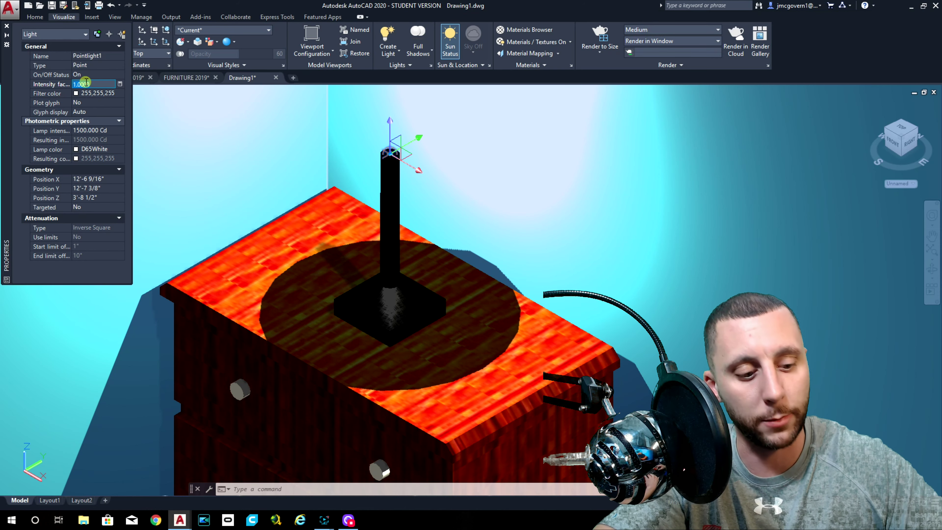
text(.5)
key(Return)
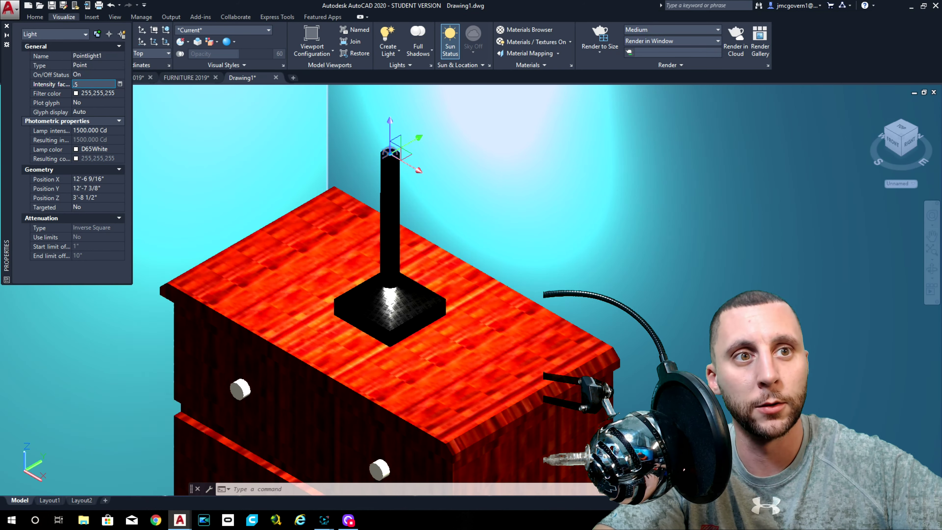
click(7, 27)
scroll(422, 280, down, 3)
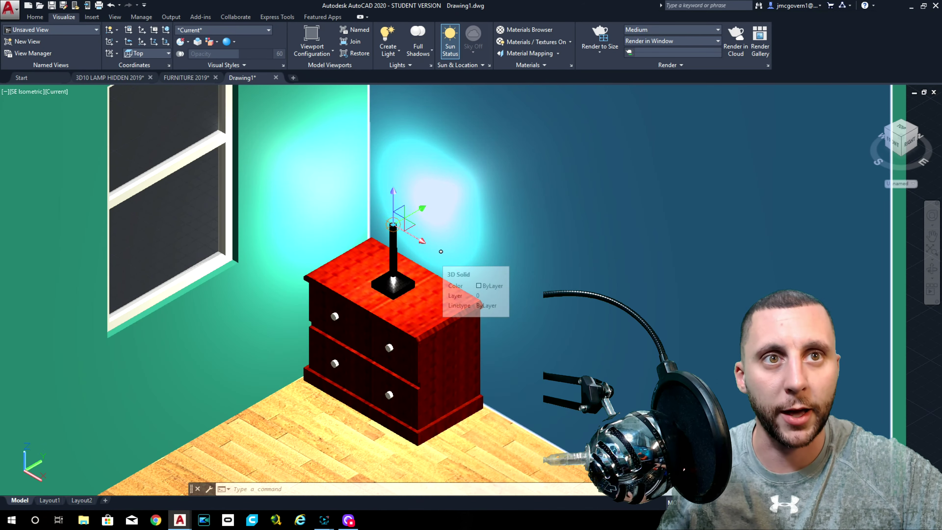
scroll(434, 257, up, 5)
scroll(434, 257, down, 2)
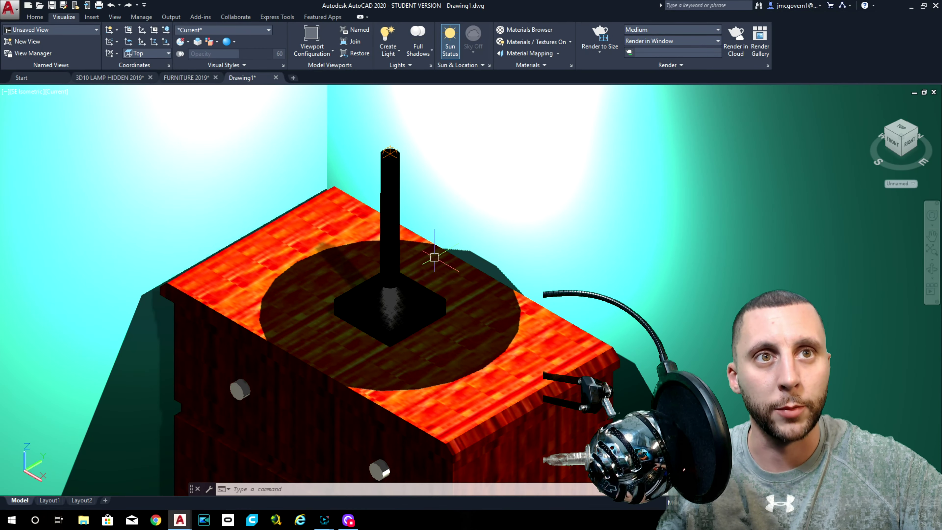
scroll(434, 257, down, 3)
scroll(434, 257, down, 4)
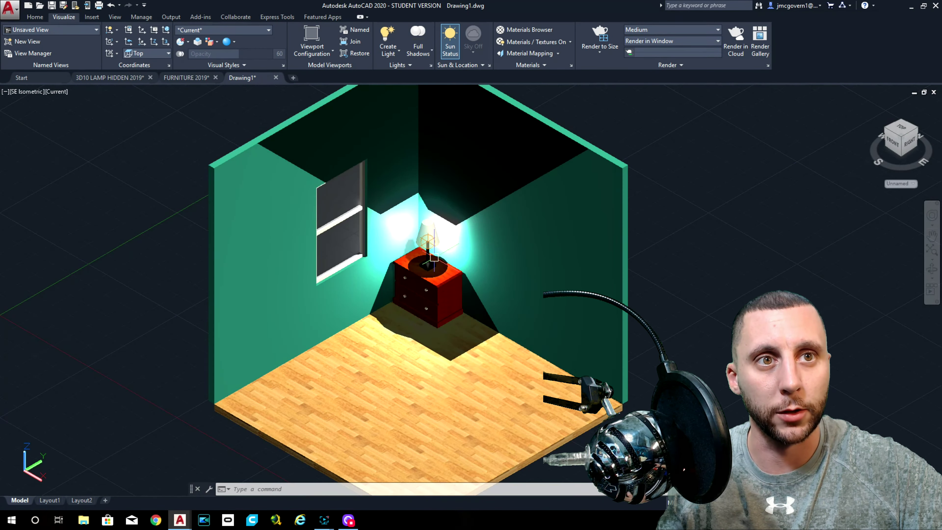
scroll(434, 257, up, 4)
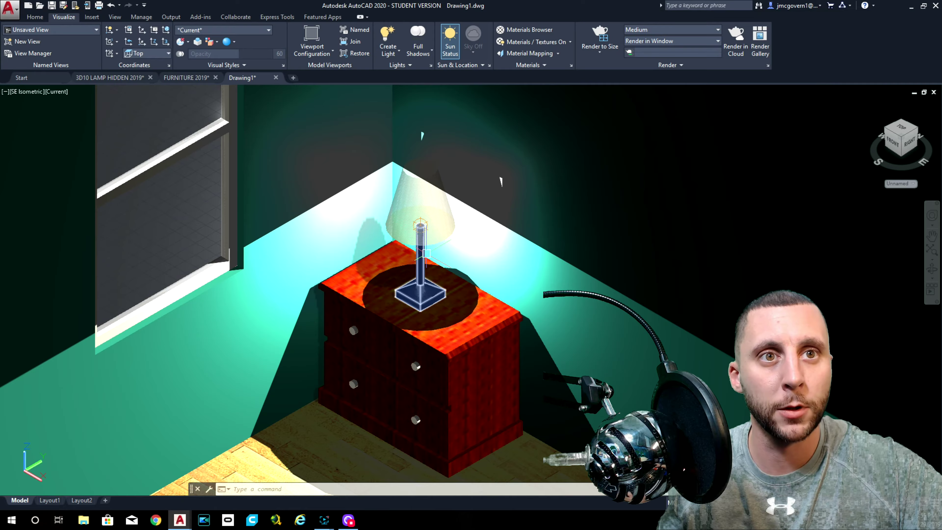
Step: Frame the nightstand, keep the Medium preset, and set output to 1280 x 720 px - HDTV
scroll(434, 257, down, 5)
middle_drag(434, 257, 364, 239)
click(354, 224)
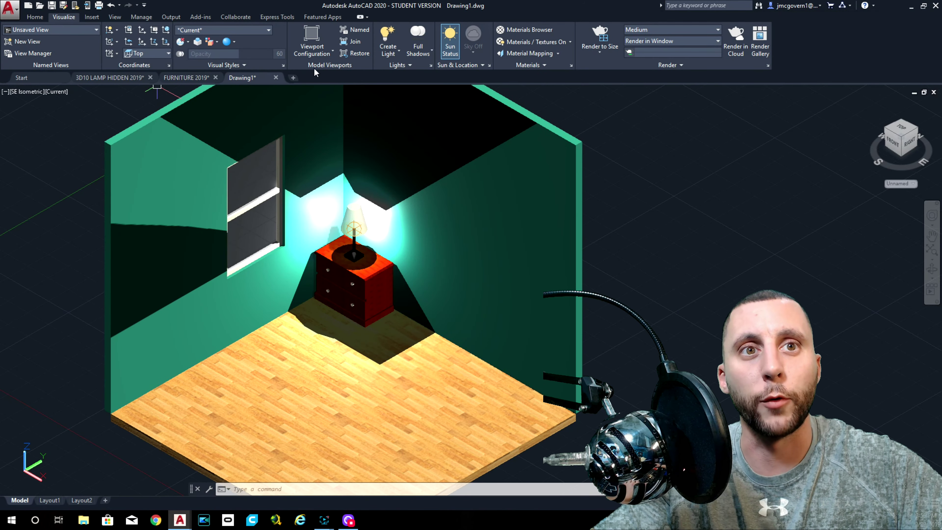
scroll(359, 249, up, 4)
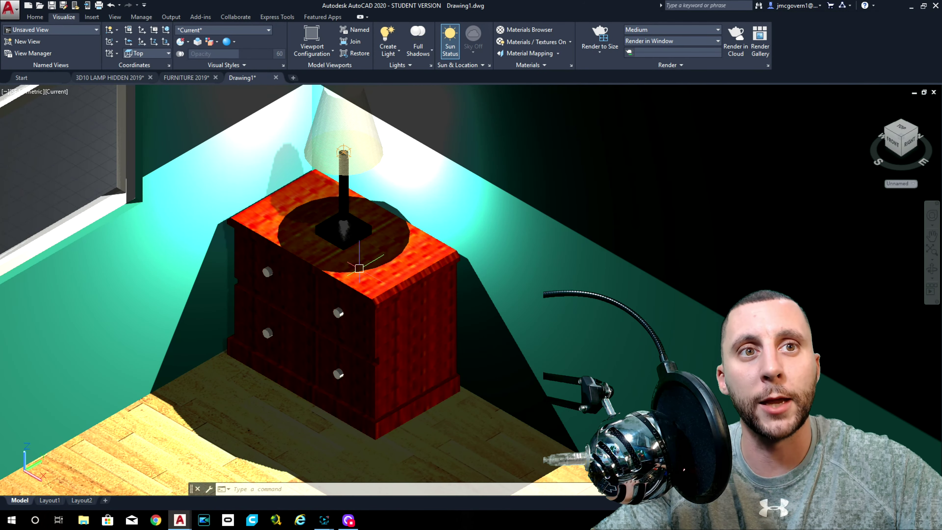
middle_drag(359, 268, 379, 283)
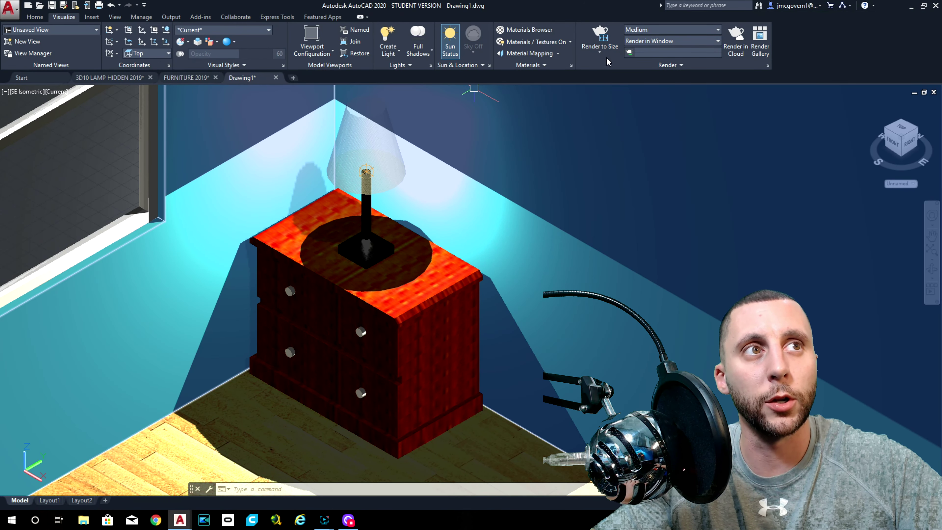
click(650, 30)
click(650, 30)
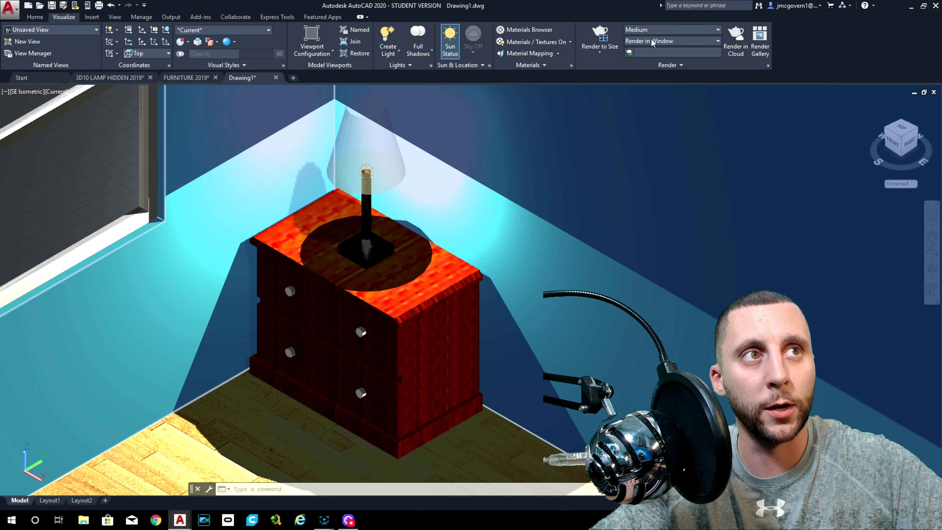
click(602, 49)
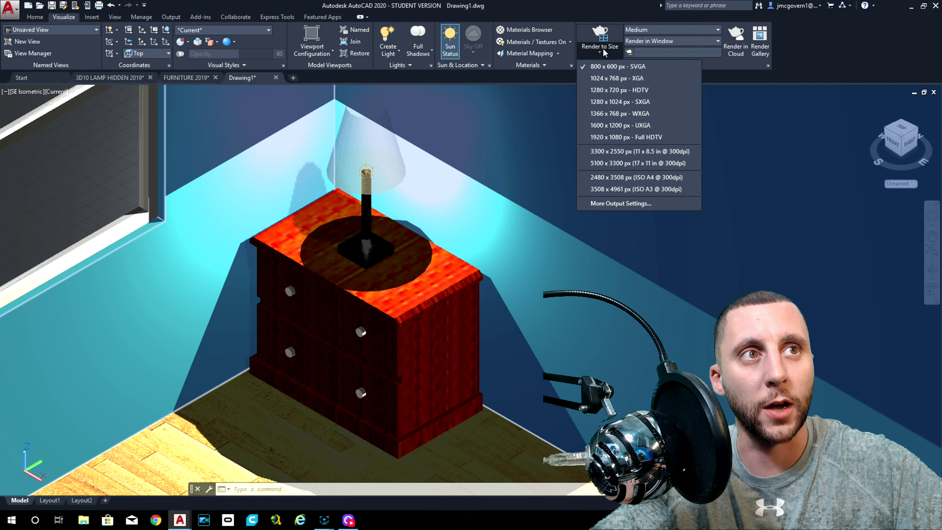
click(610, 90)
Step: Render the current view to size, stopping it when nearly finished
click(601, 34)
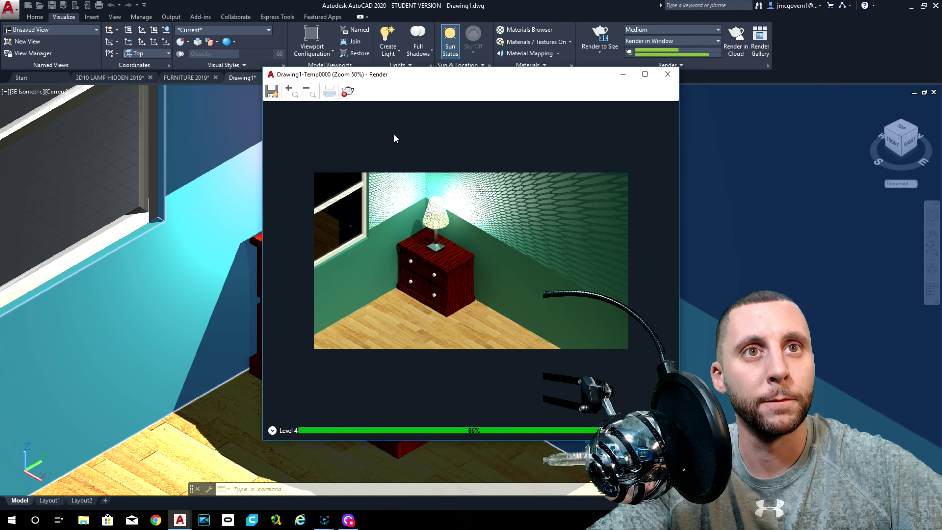
click(347, 92)
Step: Close the render, clear the lamp selection, and re-render the view before closing it
click(668, 74)
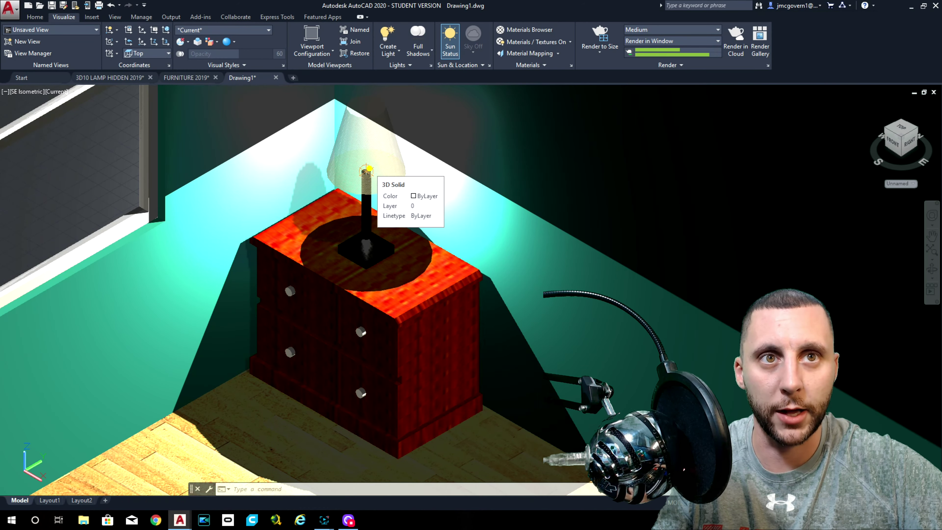
click(366, 172)
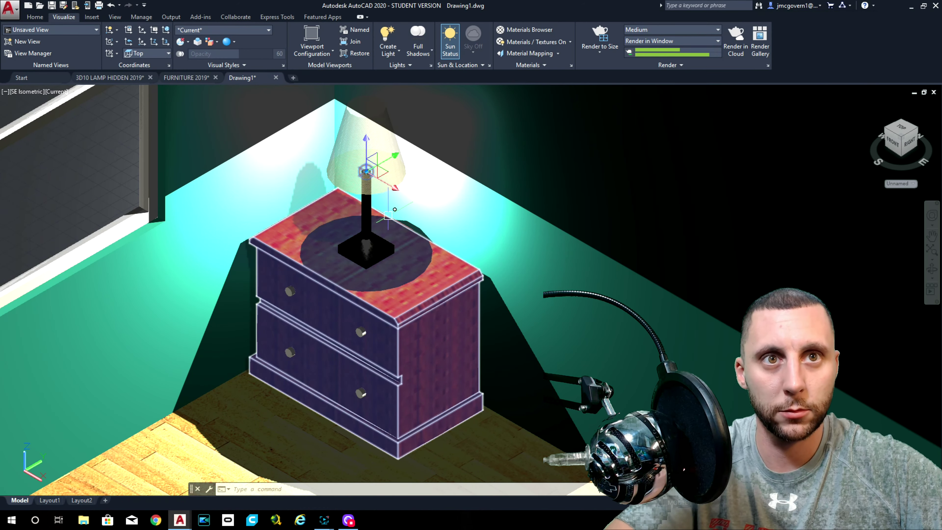
key(Escape)
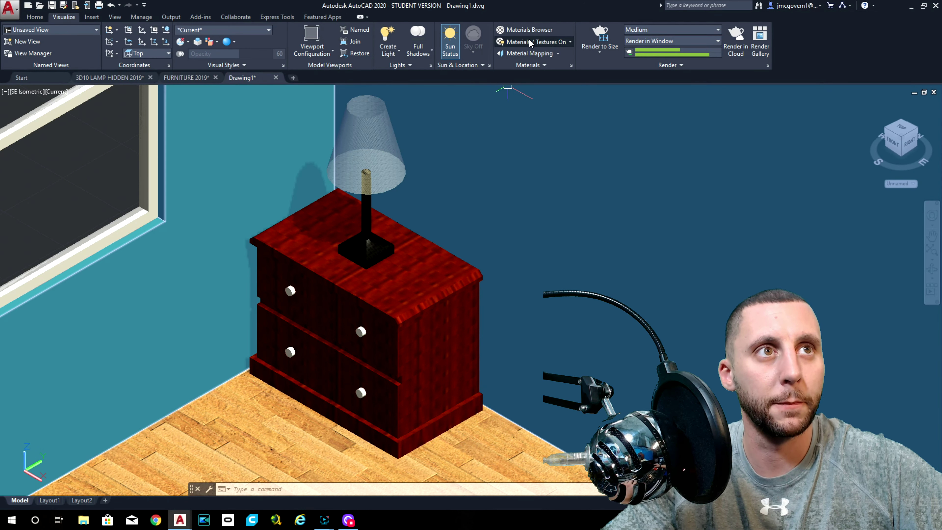
click(600, 35)
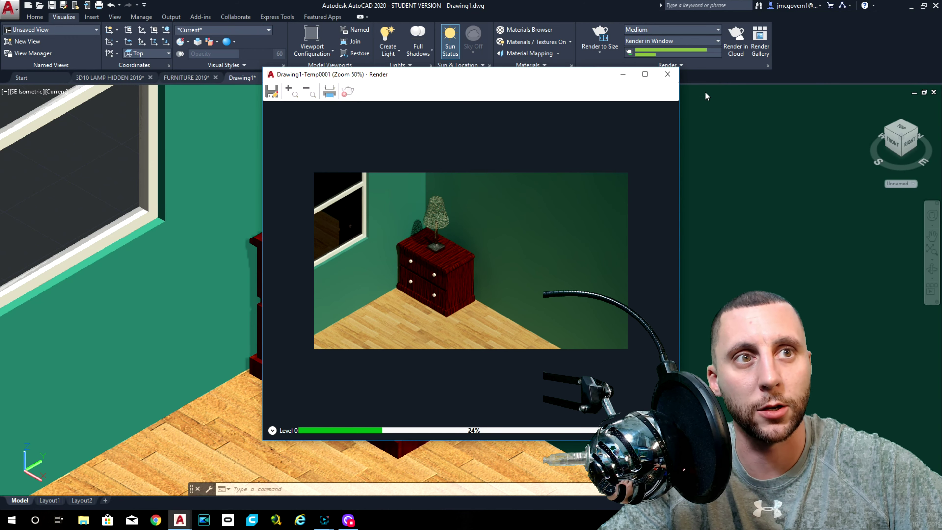
click(668, 74)
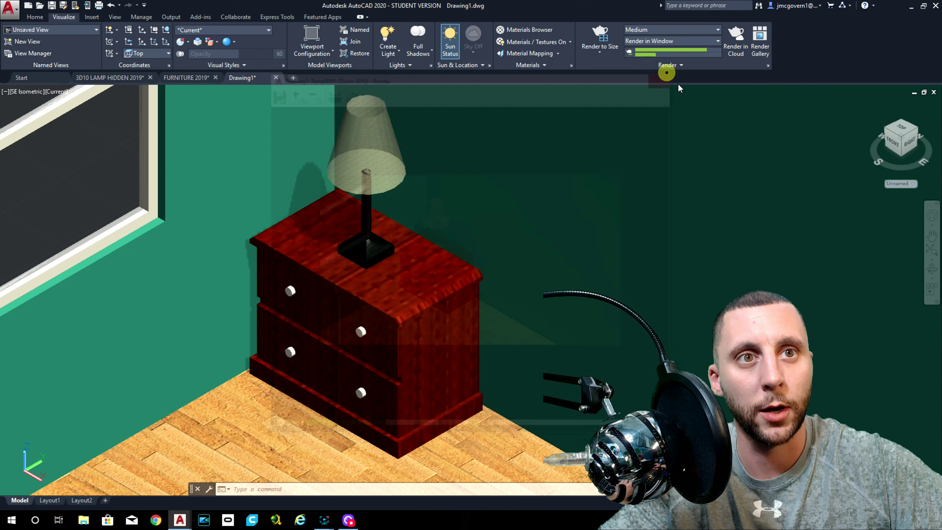
Step: Lower the exposure to 5.70 and render the brighter scene
middle_drag(365, 239, 458, 257)
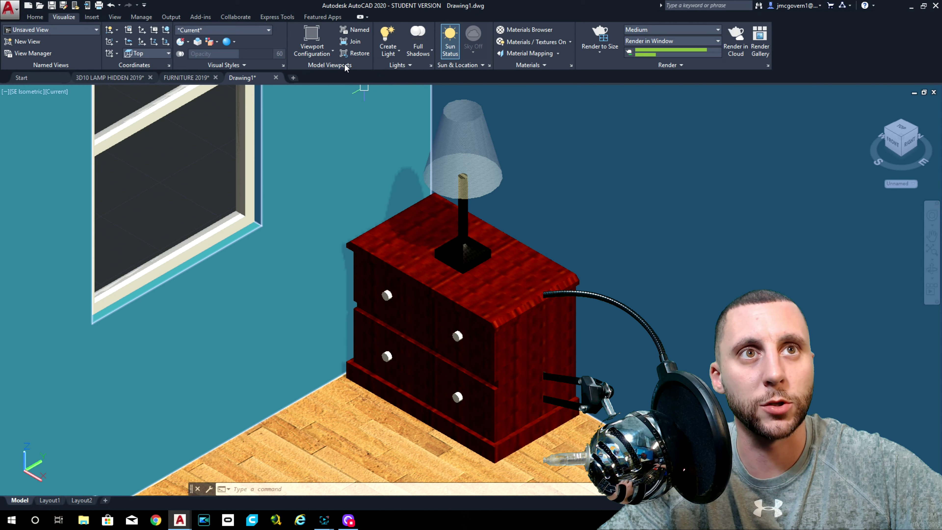
click(399, 65)
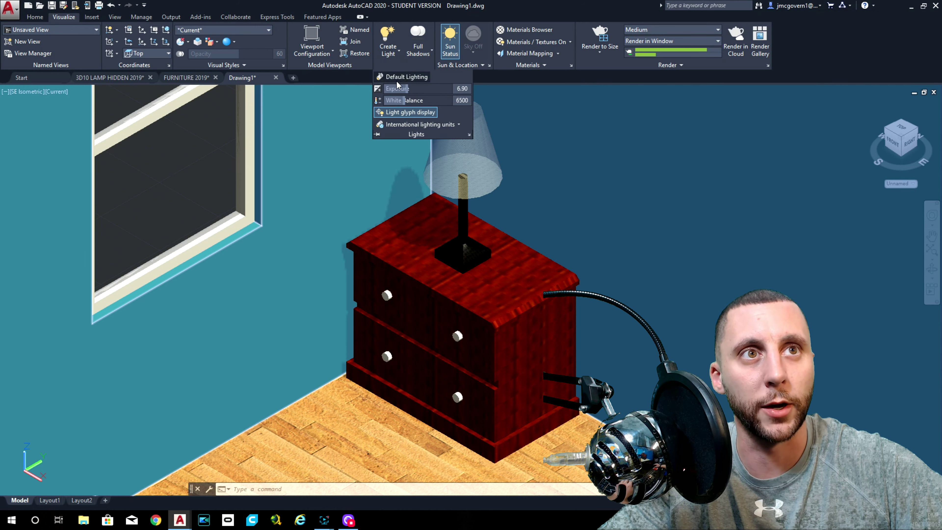
drag(407, 88, 398, 90)
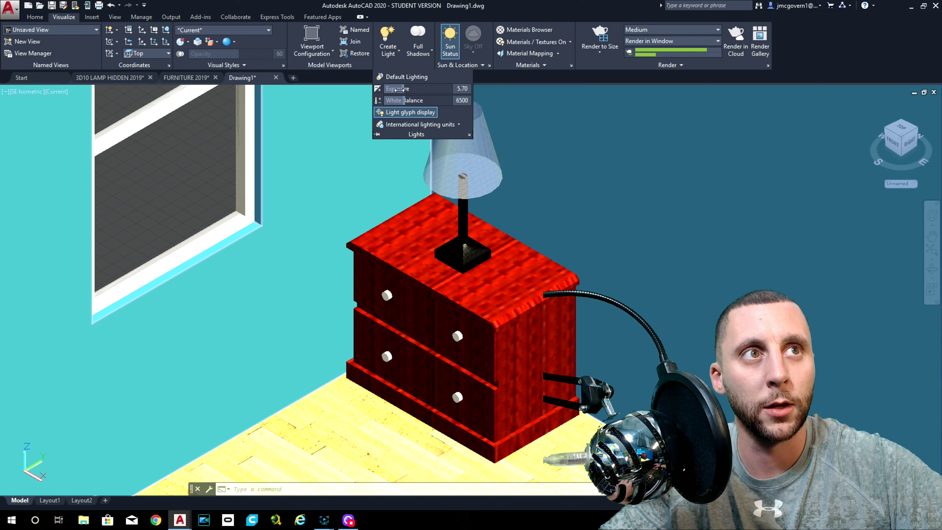
click(599, 37)
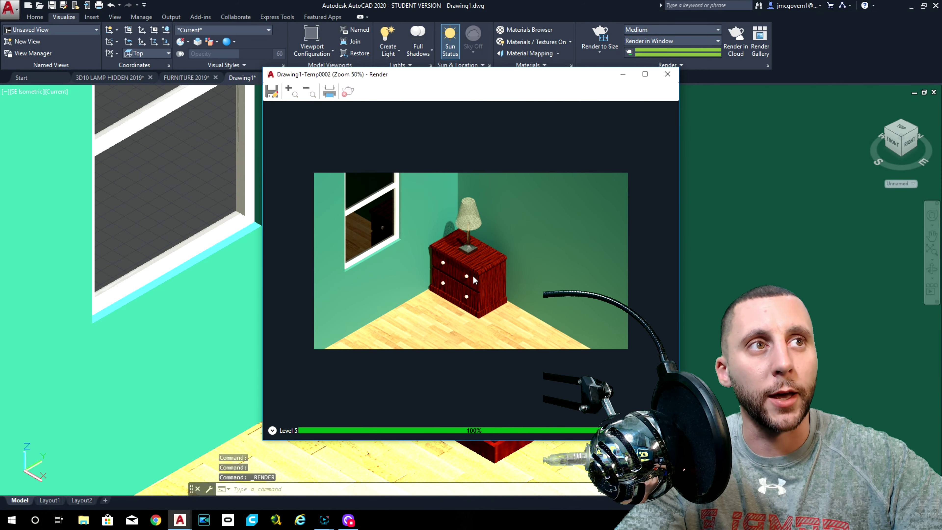
Step: Close the Render window once the brighter render reaches 100%
click(667, 74)
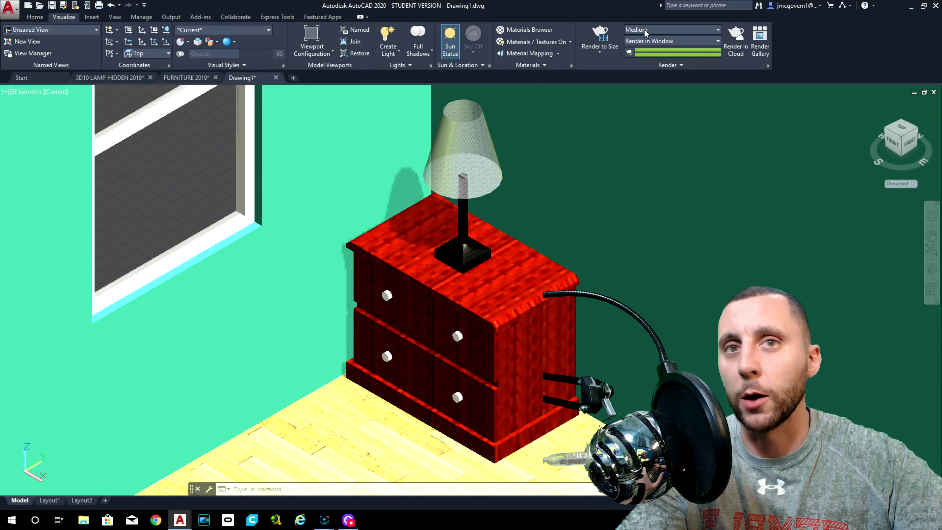
Step: Review the render presets and output size settings, leaving the 1280 width unchanged
click(645, 29)
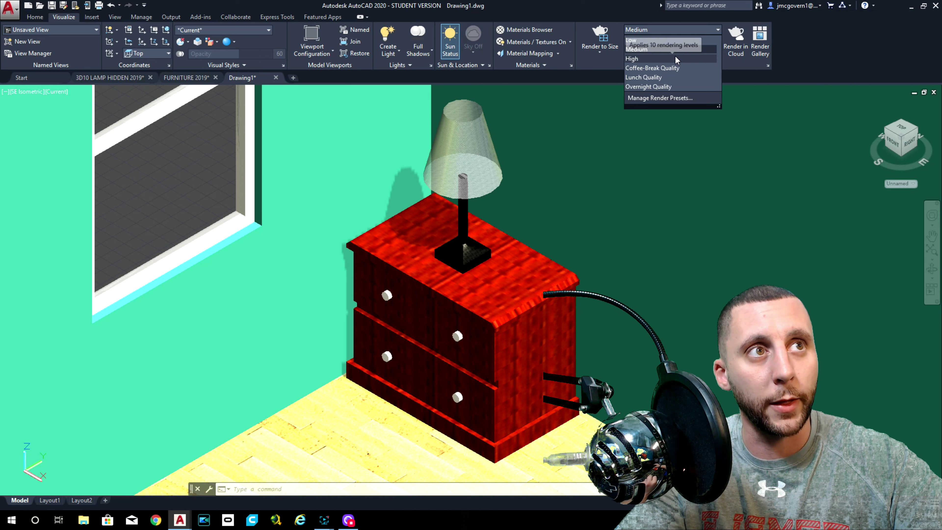
click(636, 49)
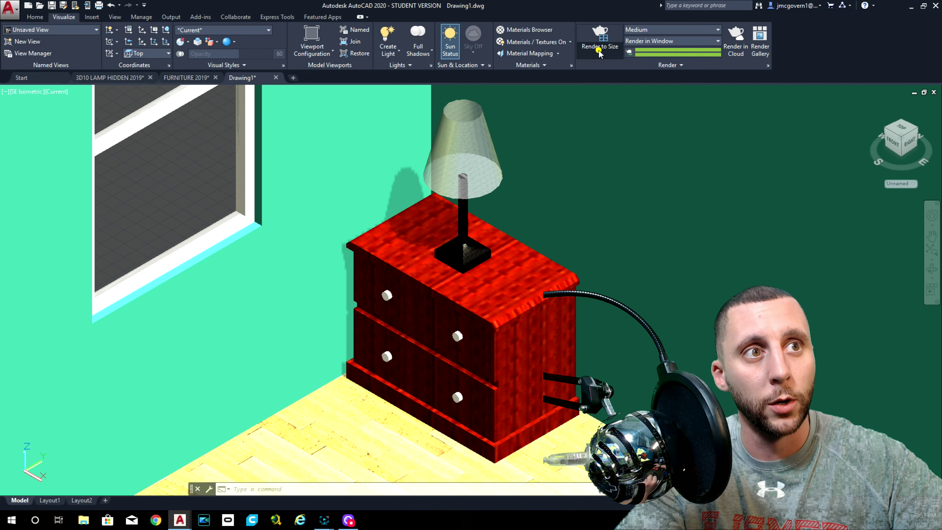
click(600, 52)
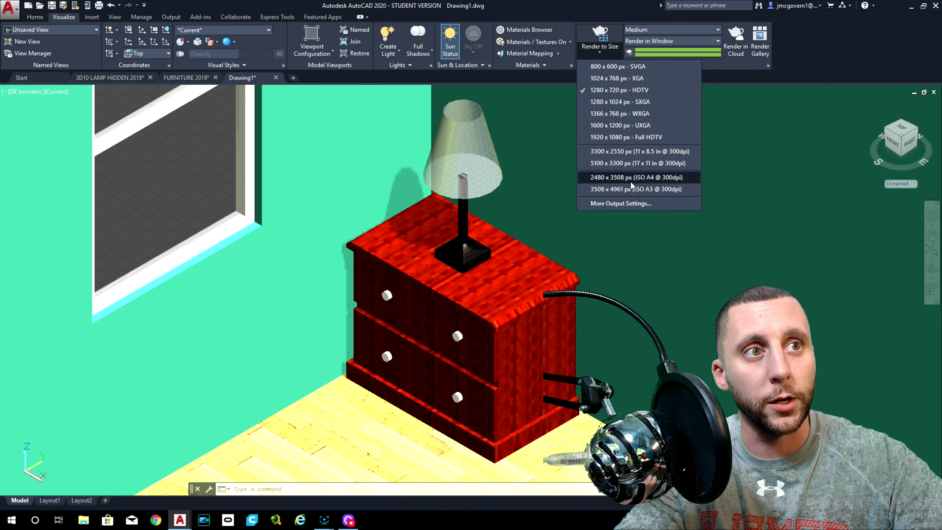
click(630, 204)
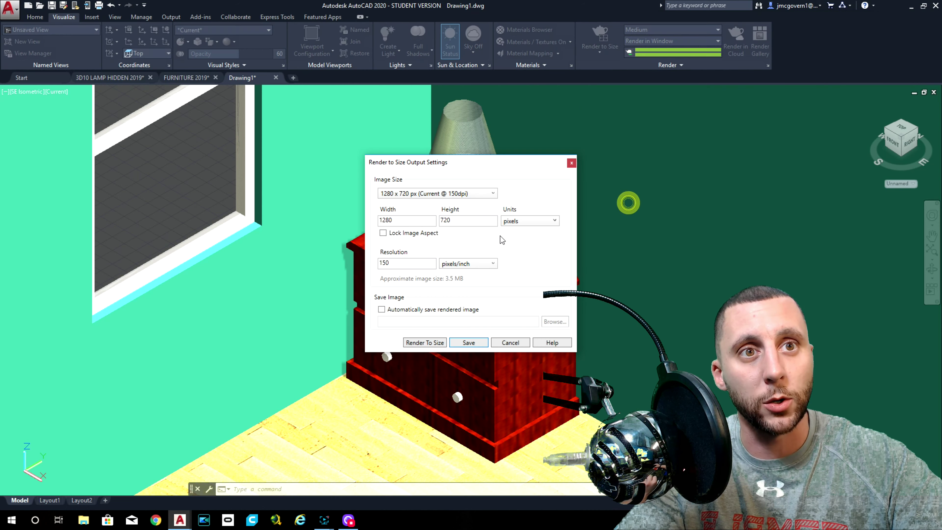
drag(398, 219, 361, 218)
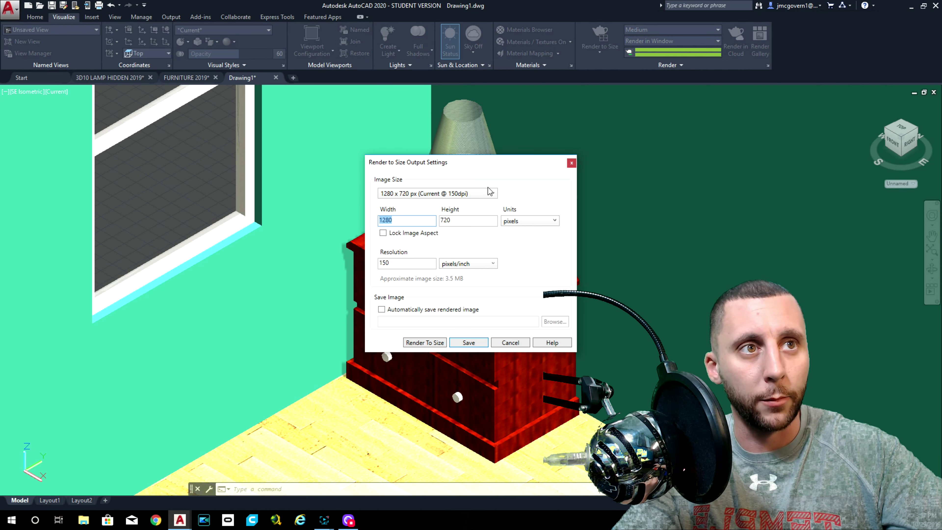
click(571, 163)
Step: Set the output size to 1920 x 1080 Full HDTV and the render preset to Low
click(600, 52)
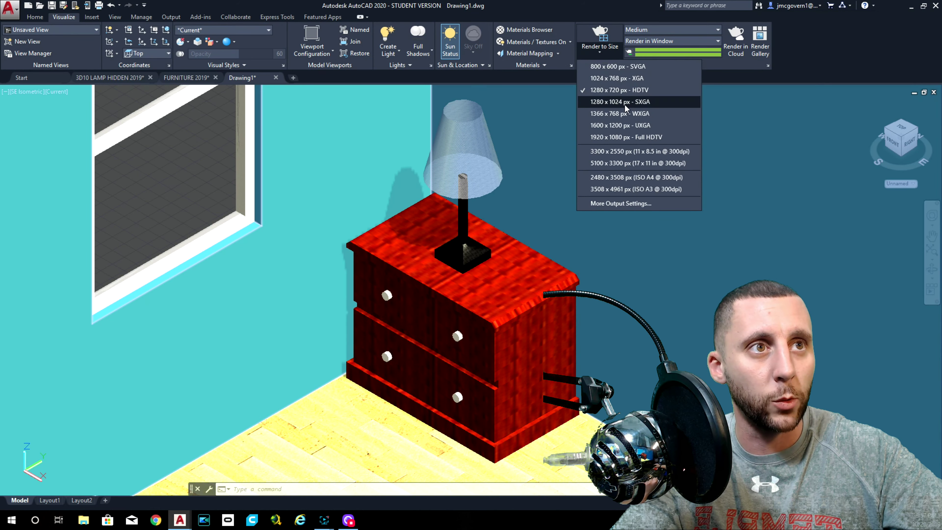
click(613, 137)
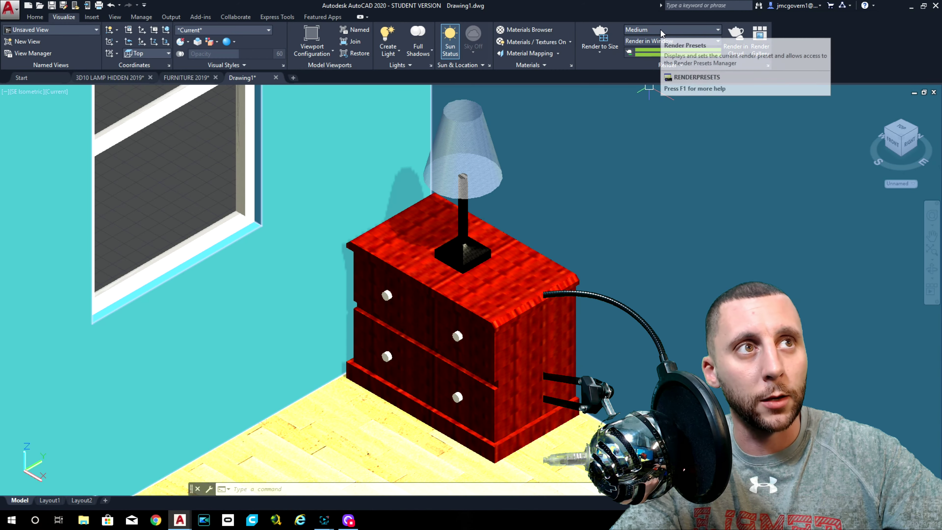
click(660, 30)
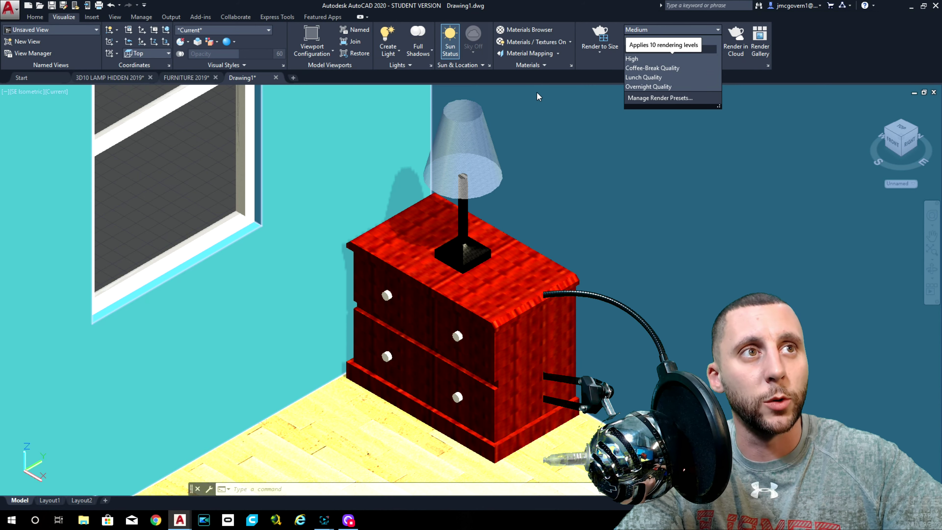
click(651, 48)
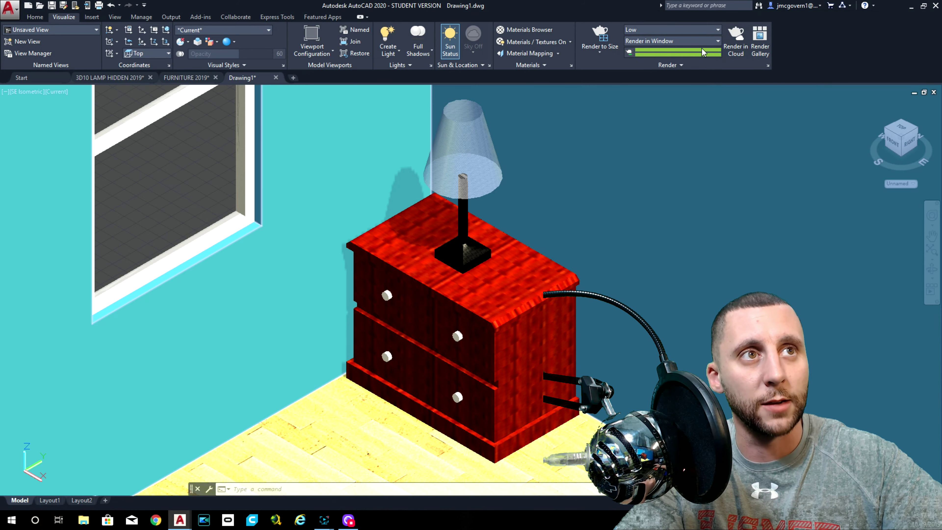
Step: Render the room scene at the chosen size and check the save location, keeping Documents
click(600, 37)
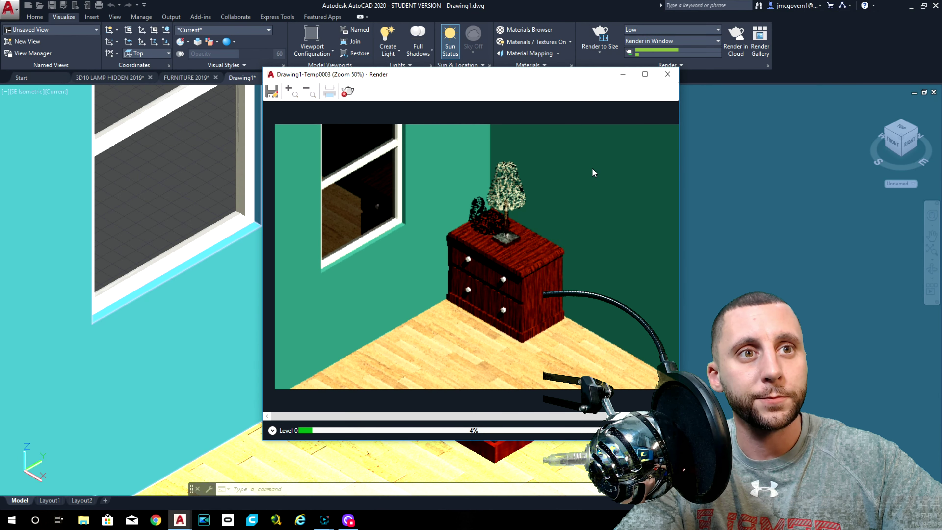
scroll(593, 173, down, 1)
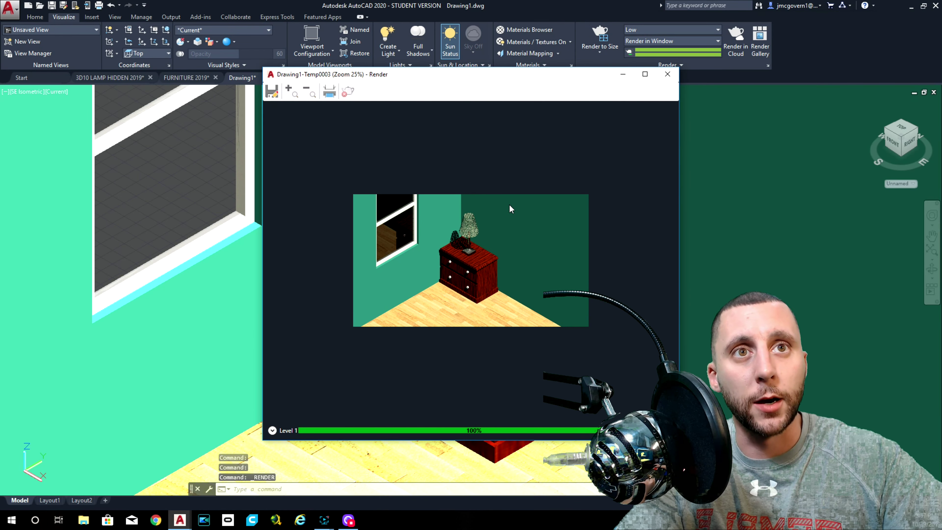
click(276, 96)
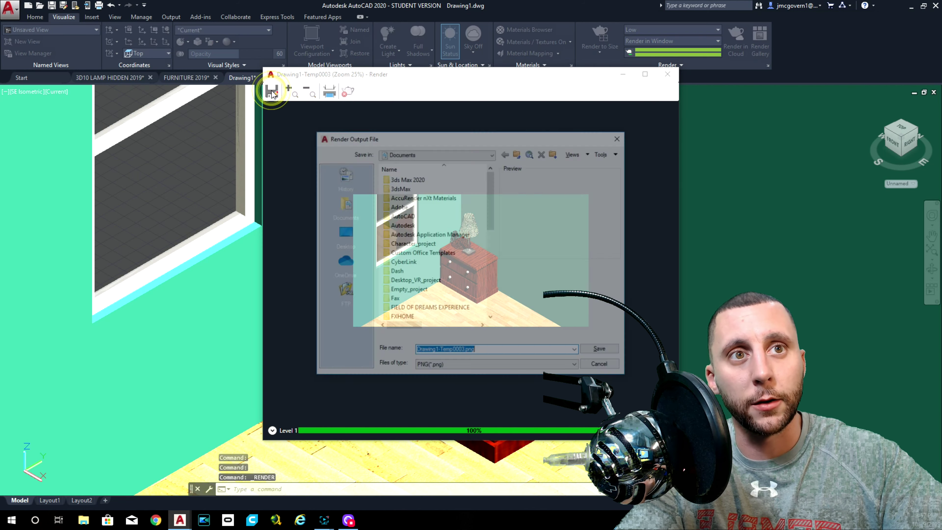
click(440, 153)
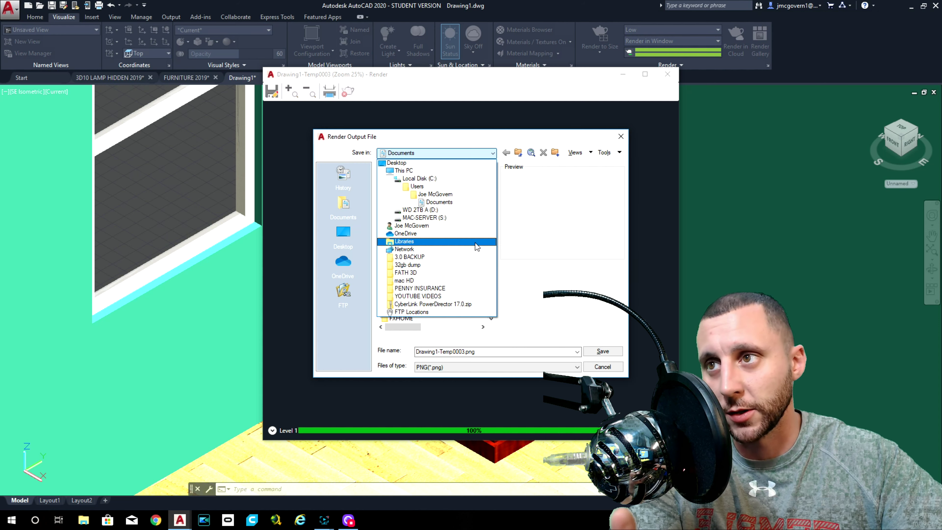
click(591, 341)
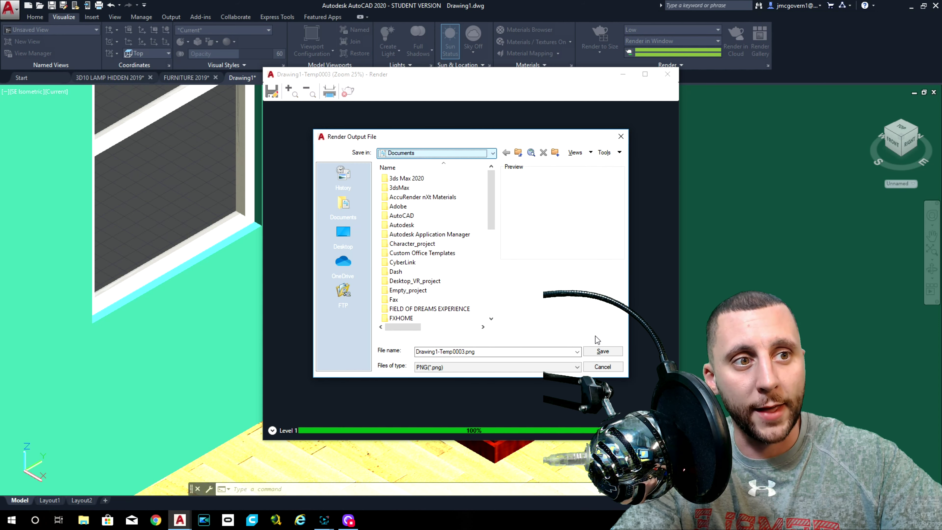
click(603, 367)
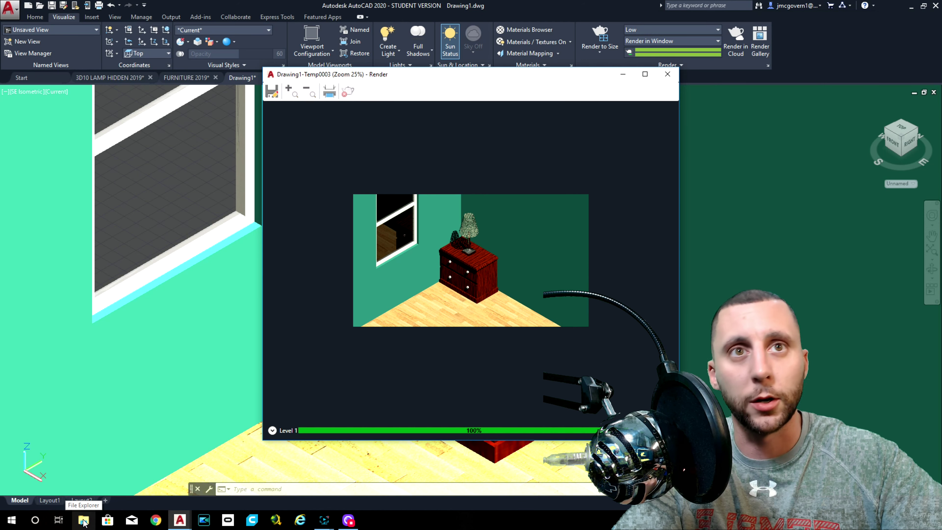
Step: Save the render in Documents as JPEG '3d10 lamp render' at quality 95
click(271, 91)
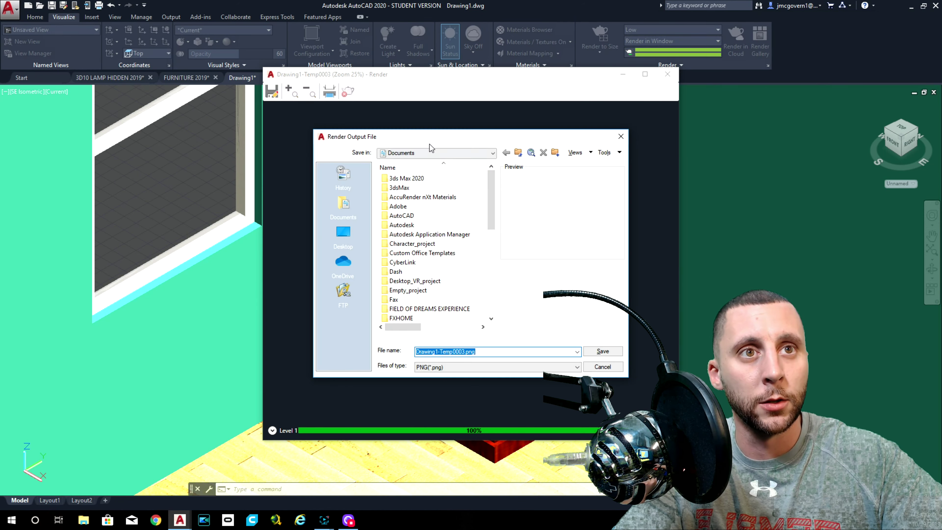
click(428, 369)
click(431, 401)
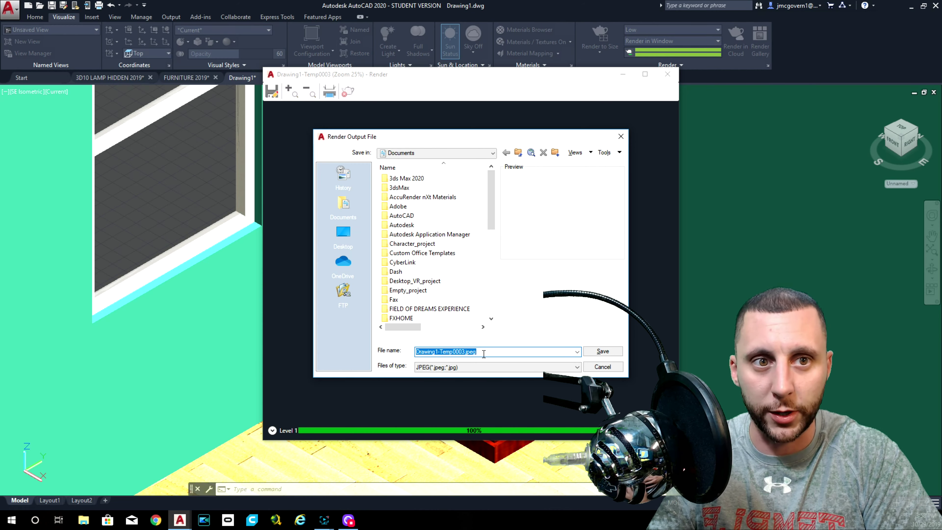
text(3d10 lamp render)
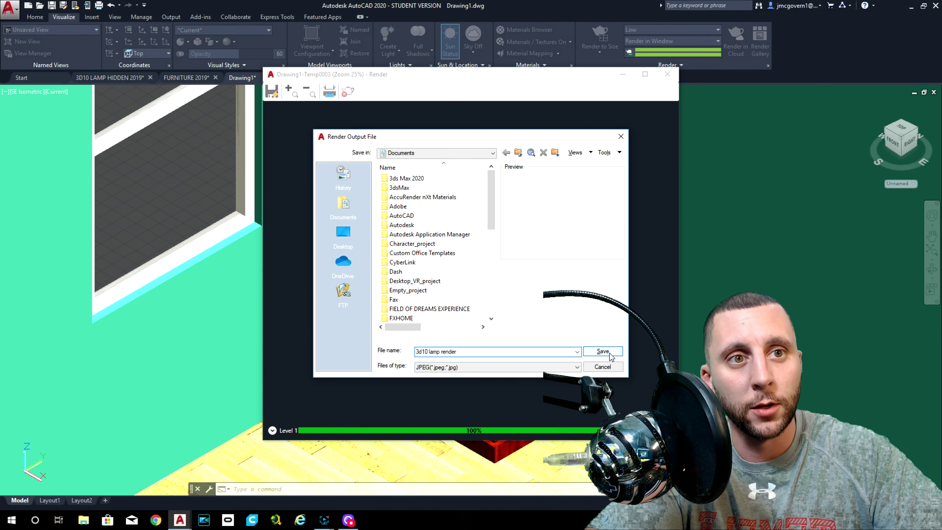
click(602, 351)
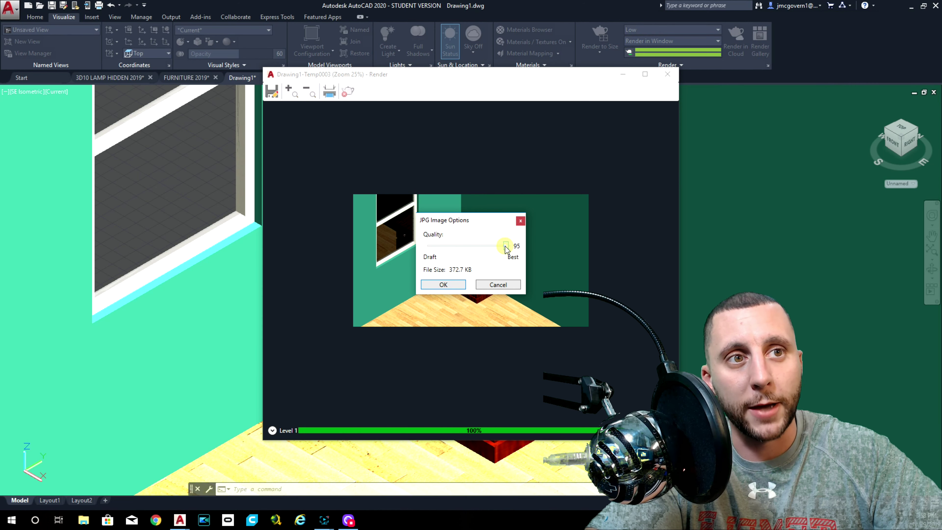
click(444, 285)
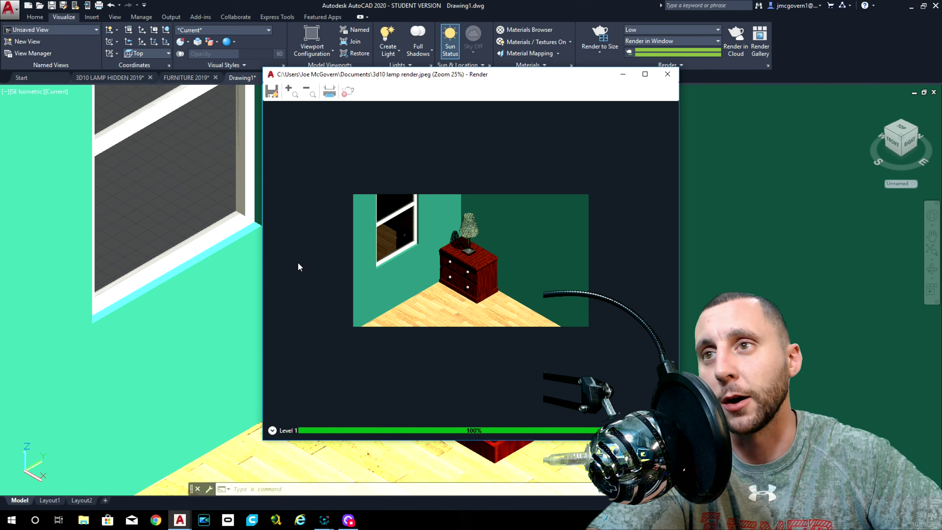
Step: Return to the 3D10 LAMP HIDDEN 2019 drawing and select the window frame, then cancel its move
click(118, 78)
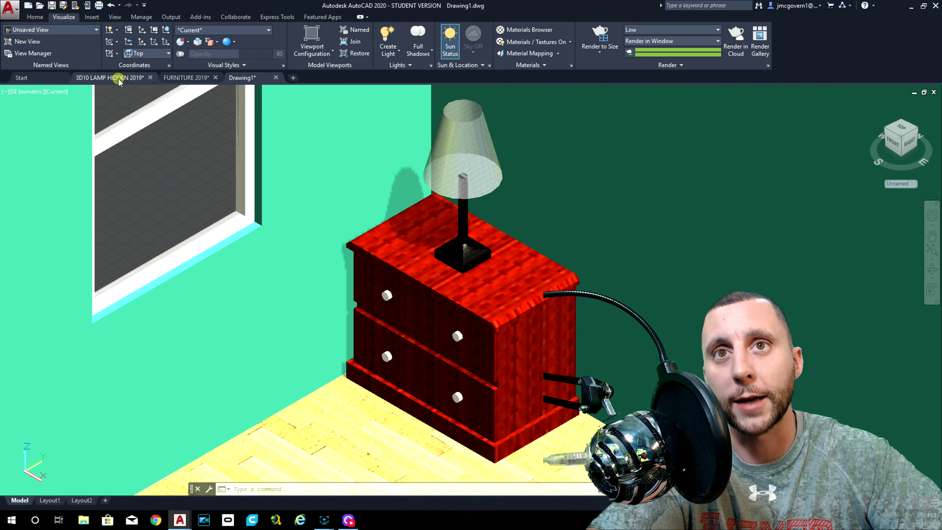
click(108, 78)
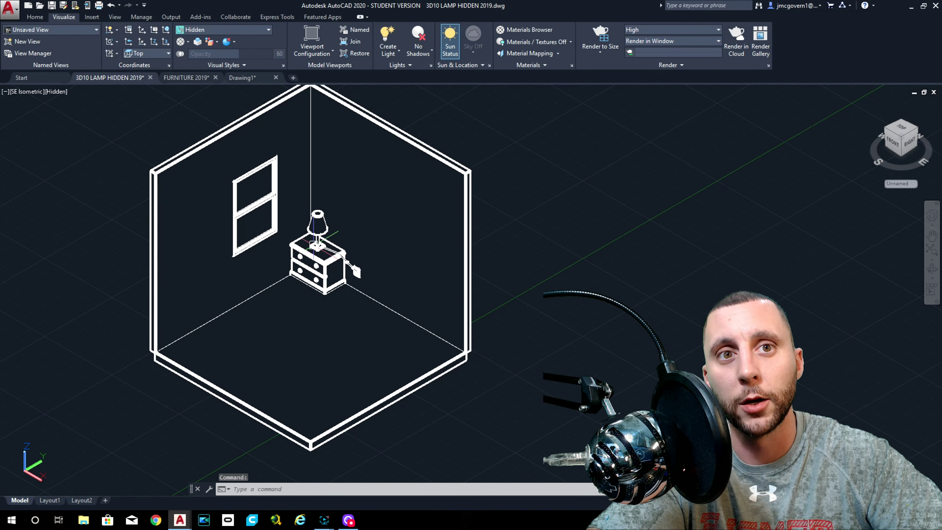
scroll(321, 252, up, 4)
scroll(305, 249, down, 1)
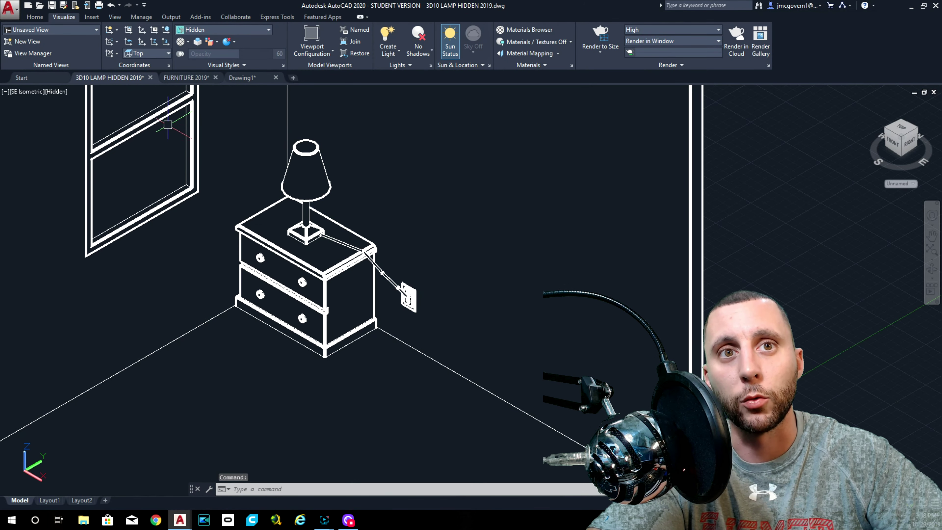
click(168, 123)
click(162, 133)
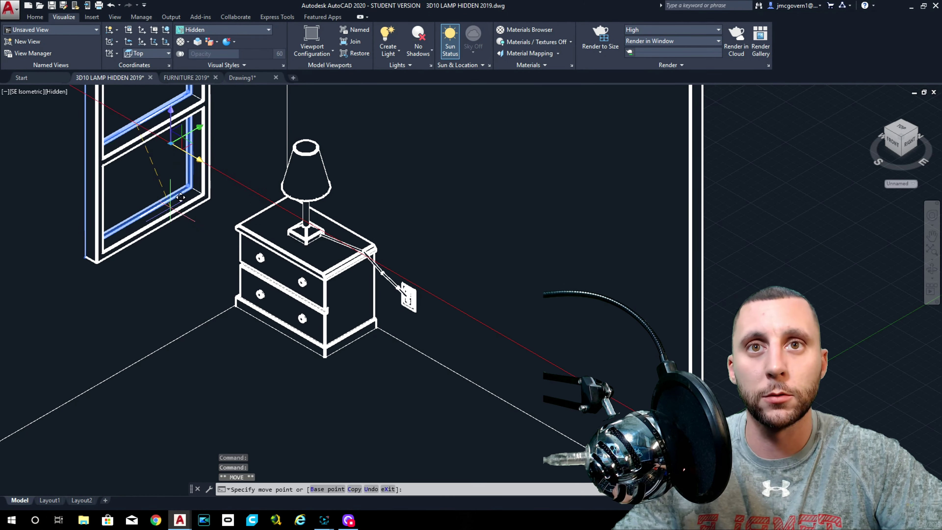
key(Escape)
key(Escape)
key(Escape)
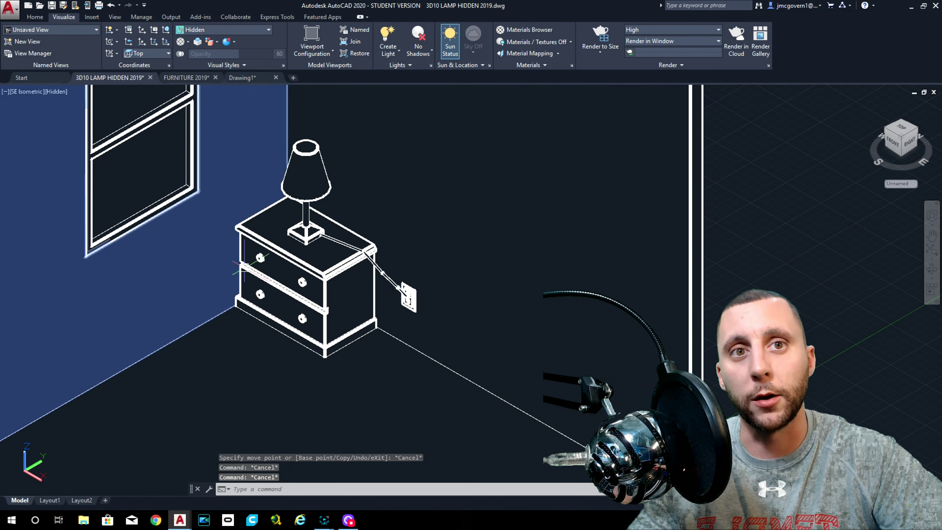